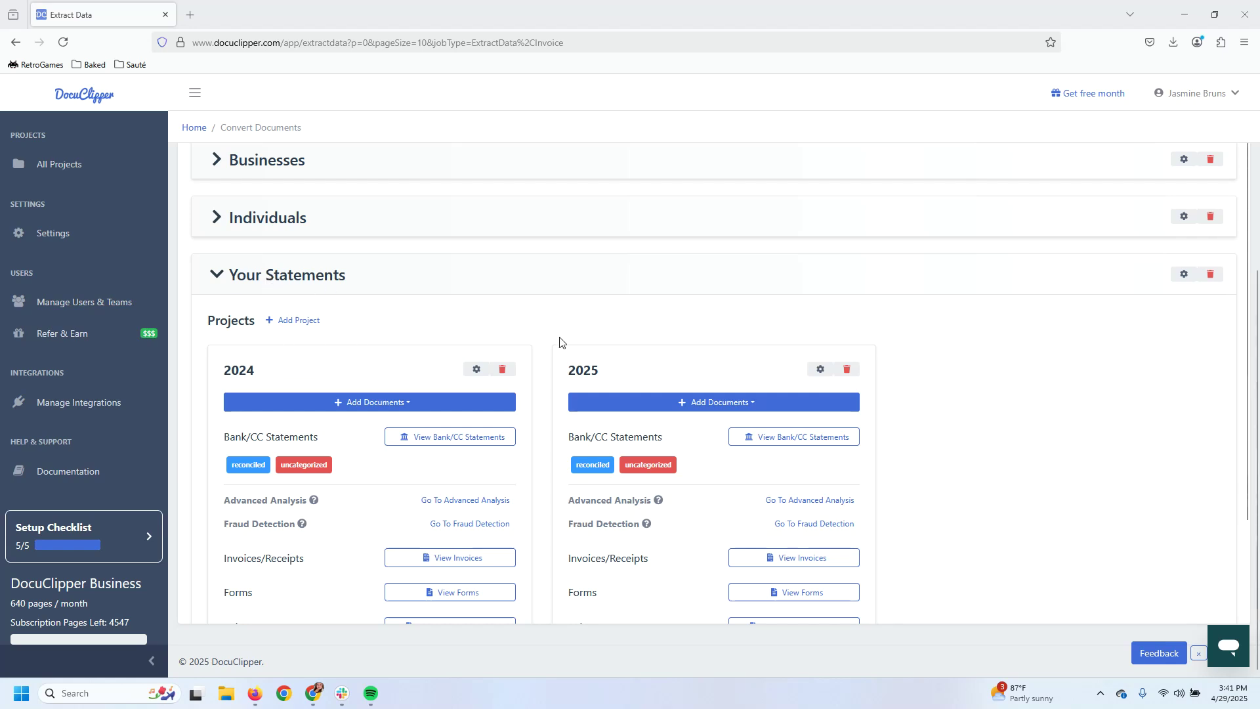
Create a new project named 2023 under Your Statements.
click(295, 321)
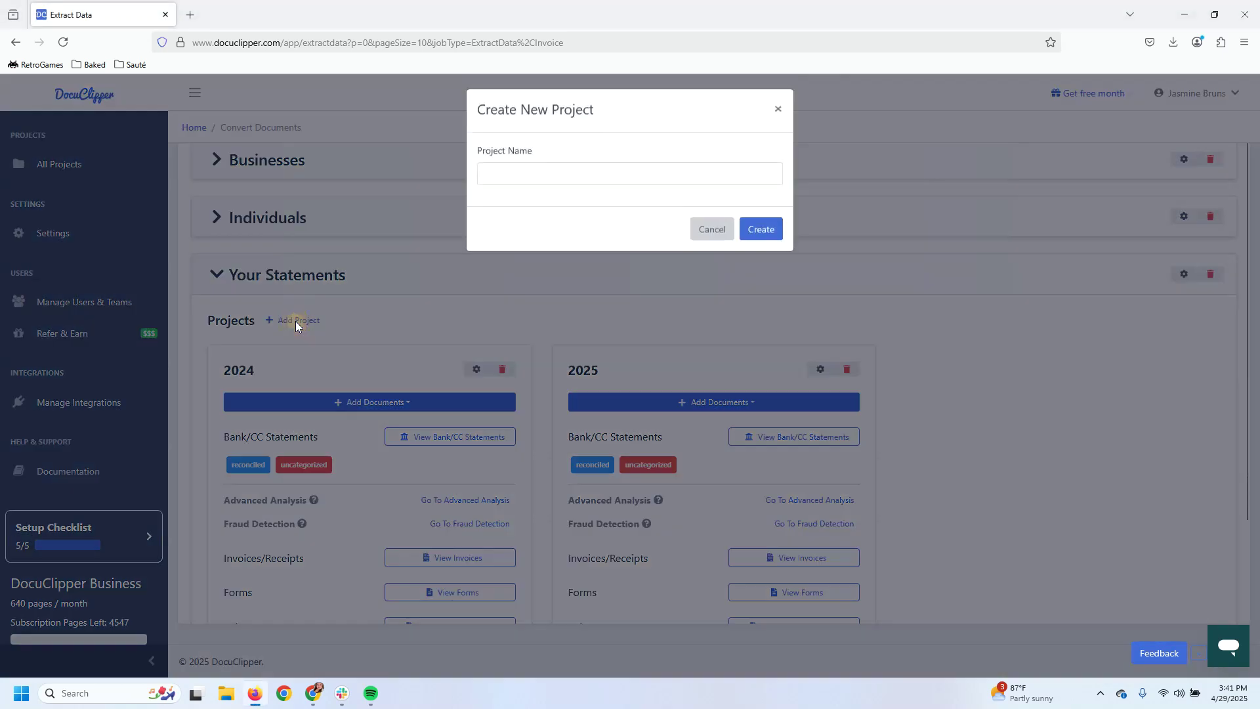
click(516, 179)
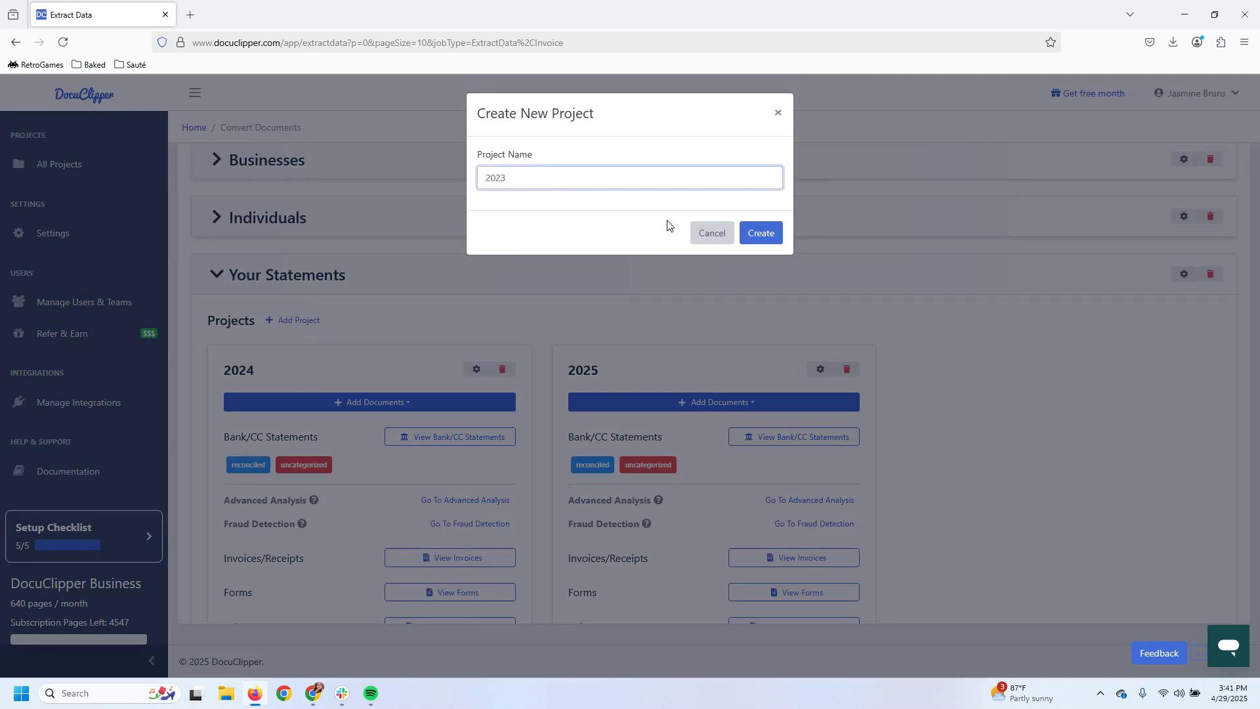
click(761, 233)
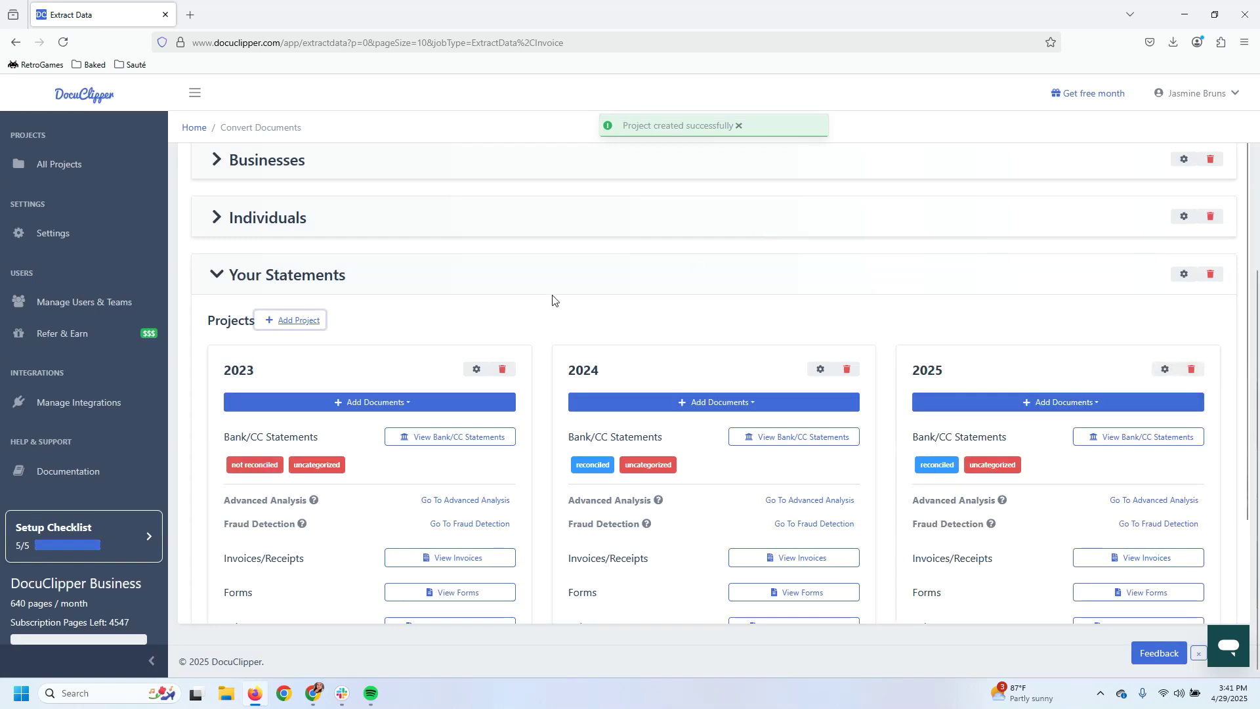
Upload all six PDF bank statements from the Safe Statements folder to the 2023 project.
click(337, 409)
click(344, 436)
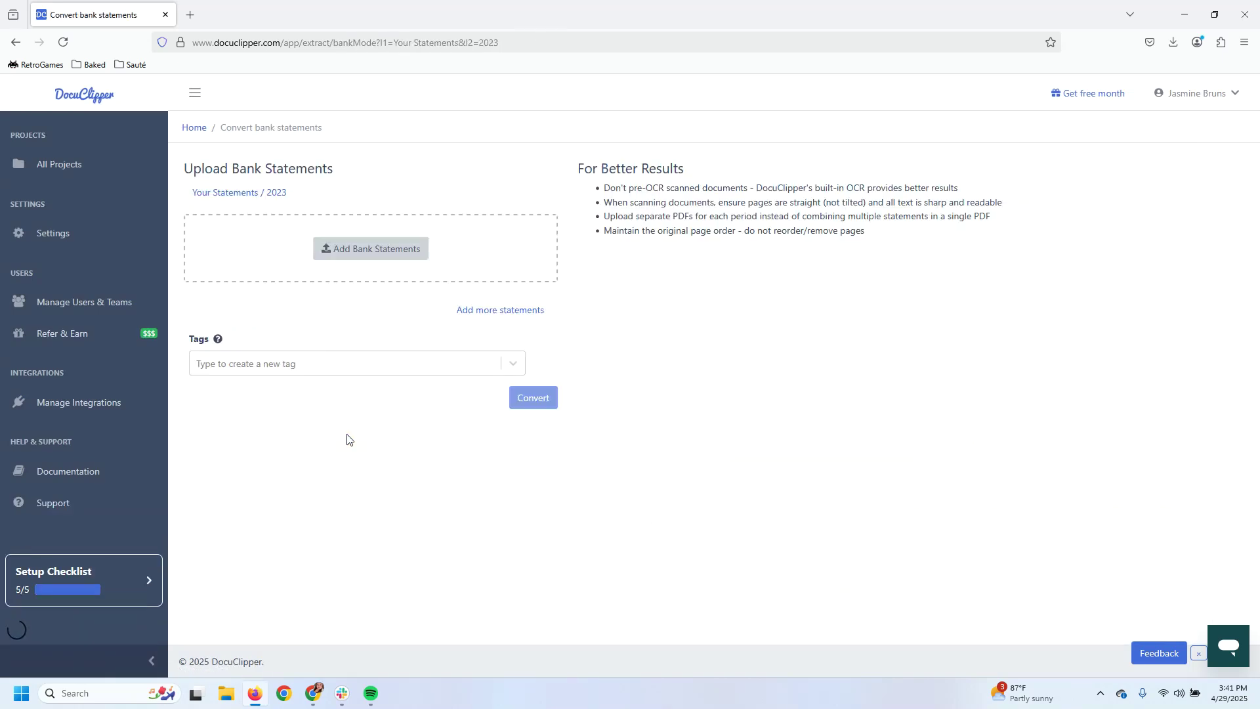
click(371, 250)
click(237, 103)
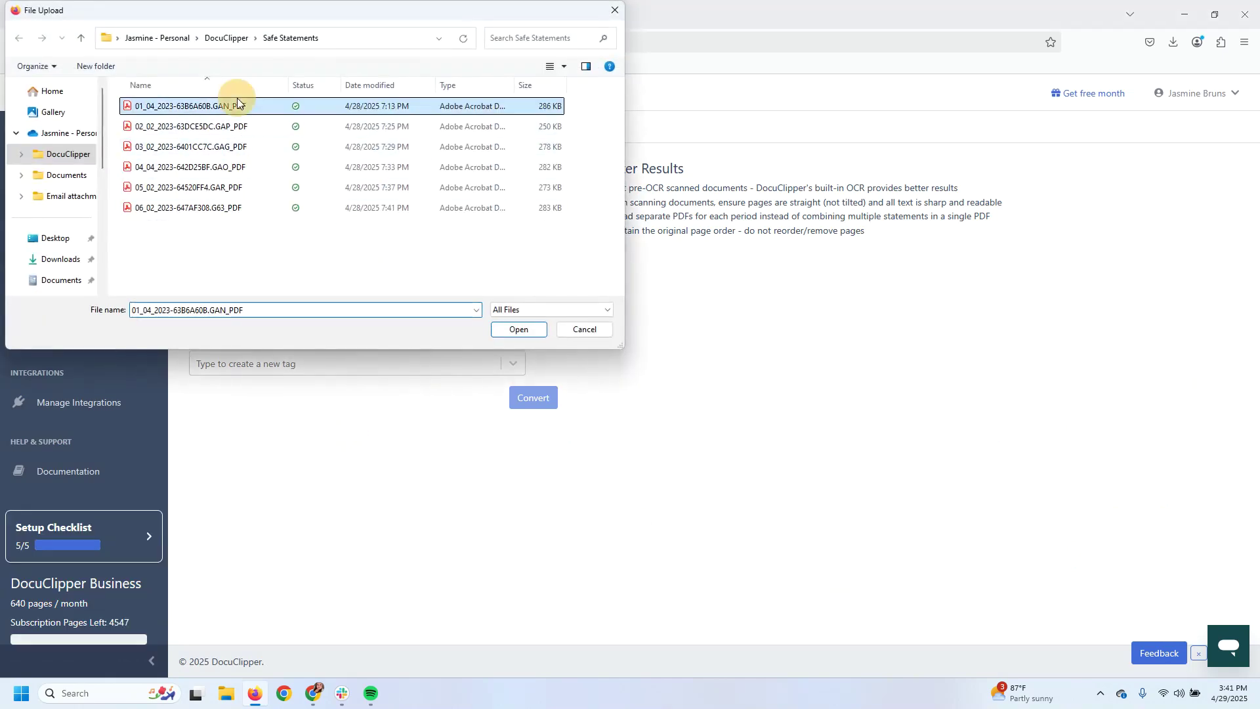
key(ctrl+a)
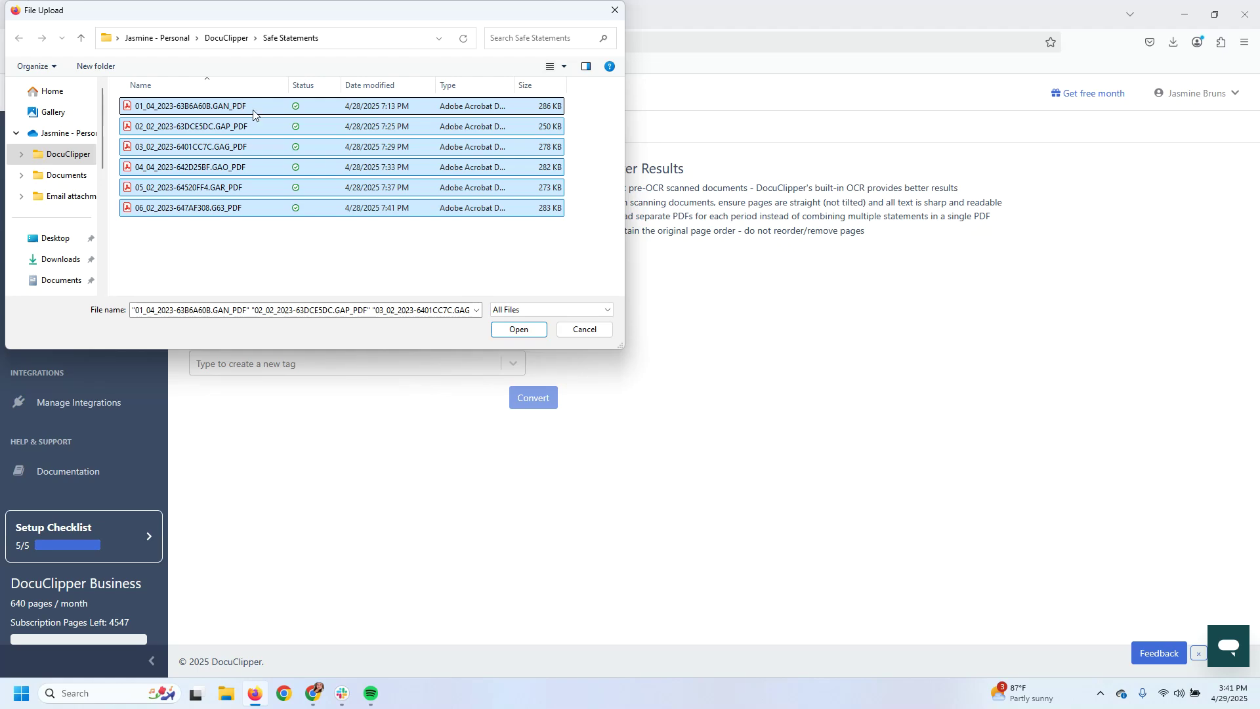
click(511, 329)
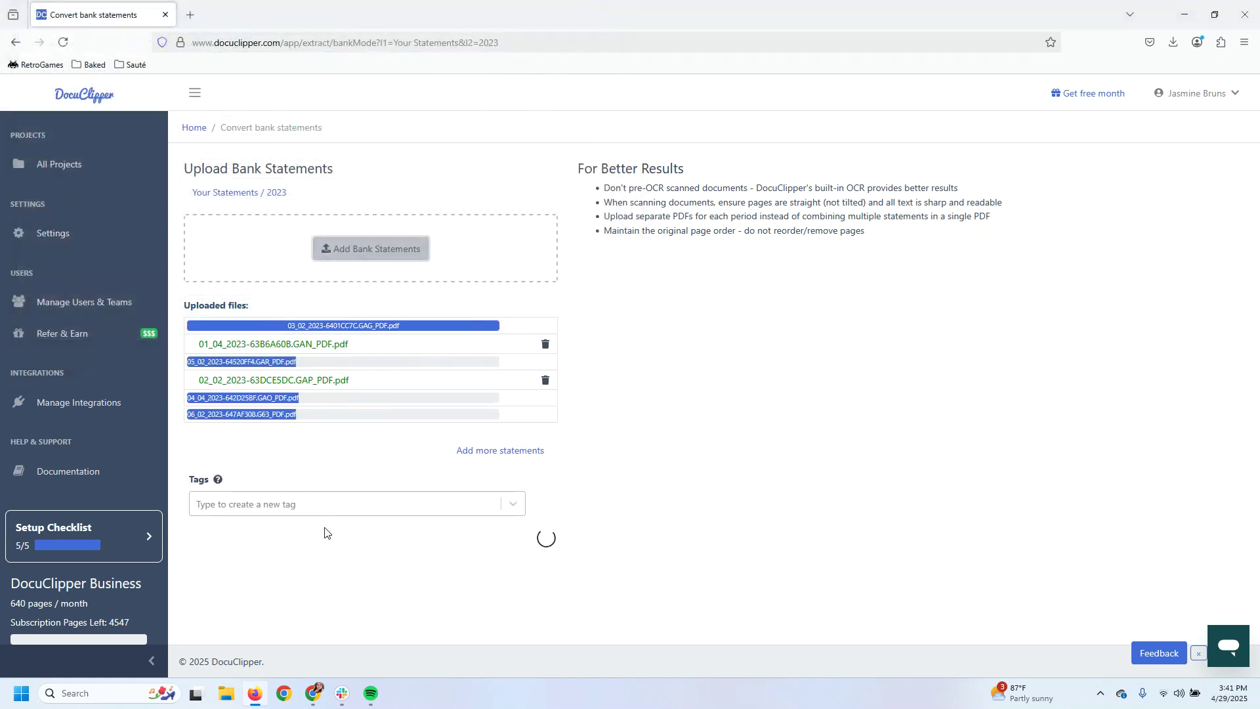
Tag the uploaded statements as "personal checking" and convert them.
click(277, 521)
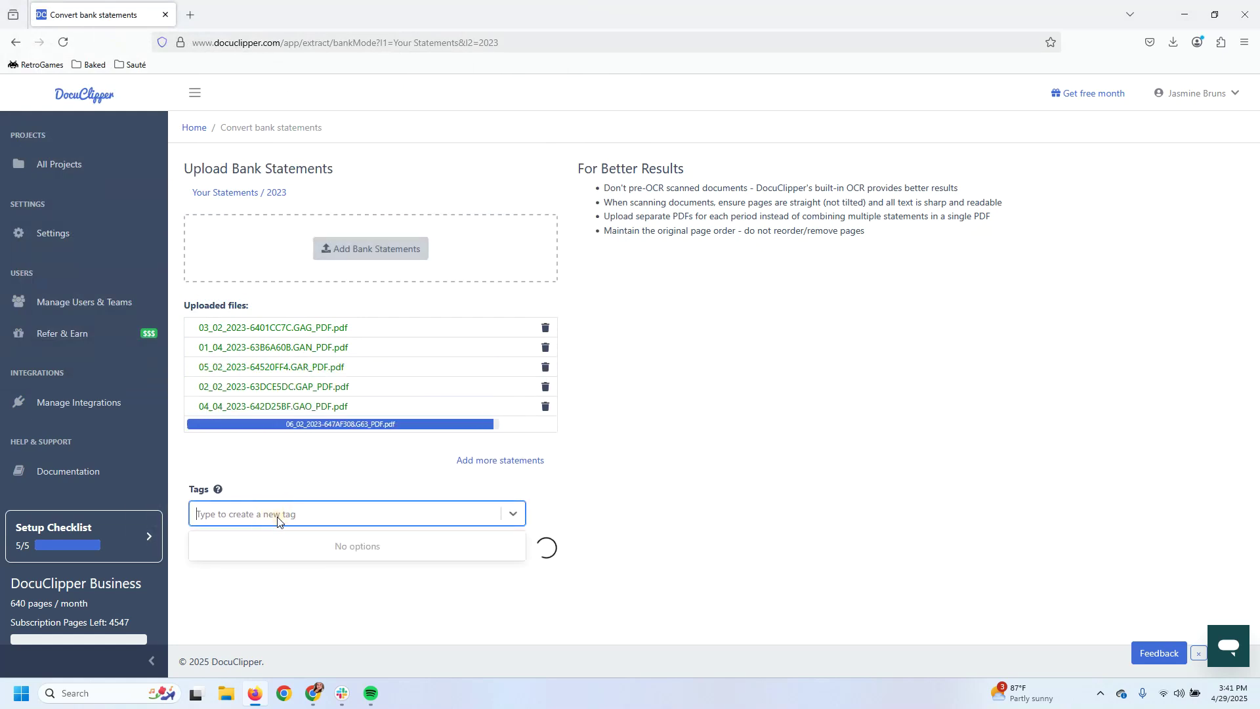
text(personal checking)
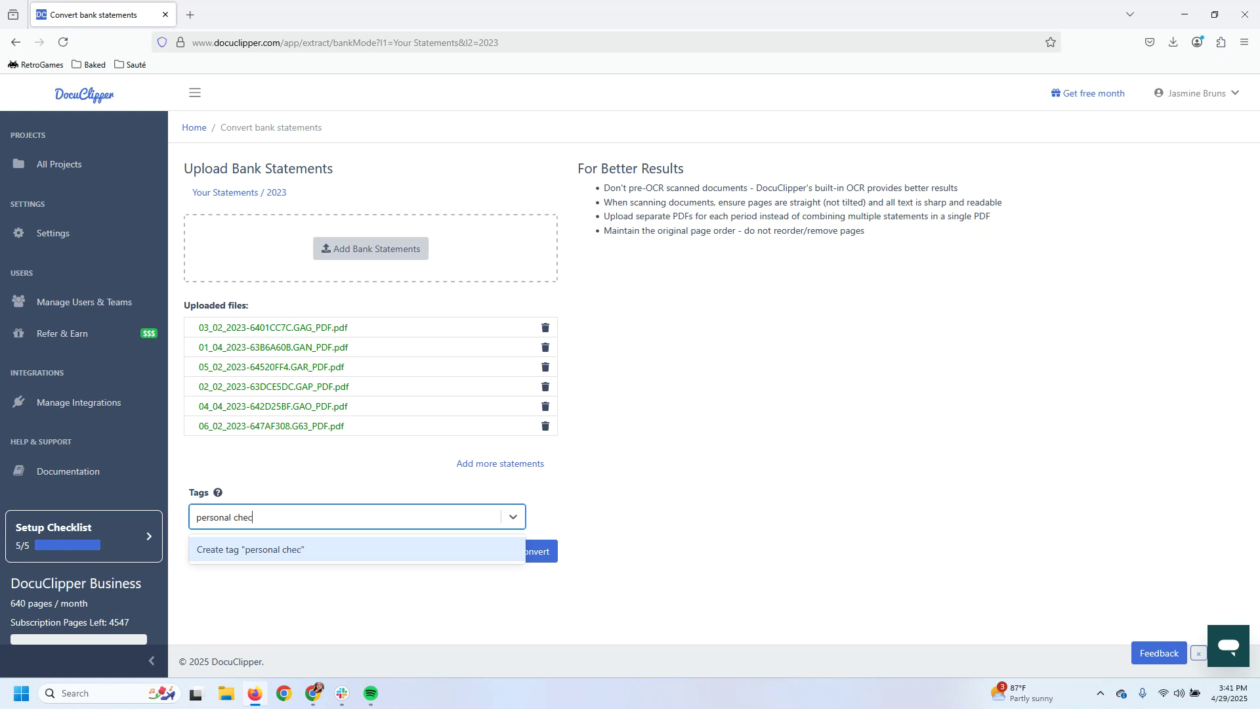
key(Return)
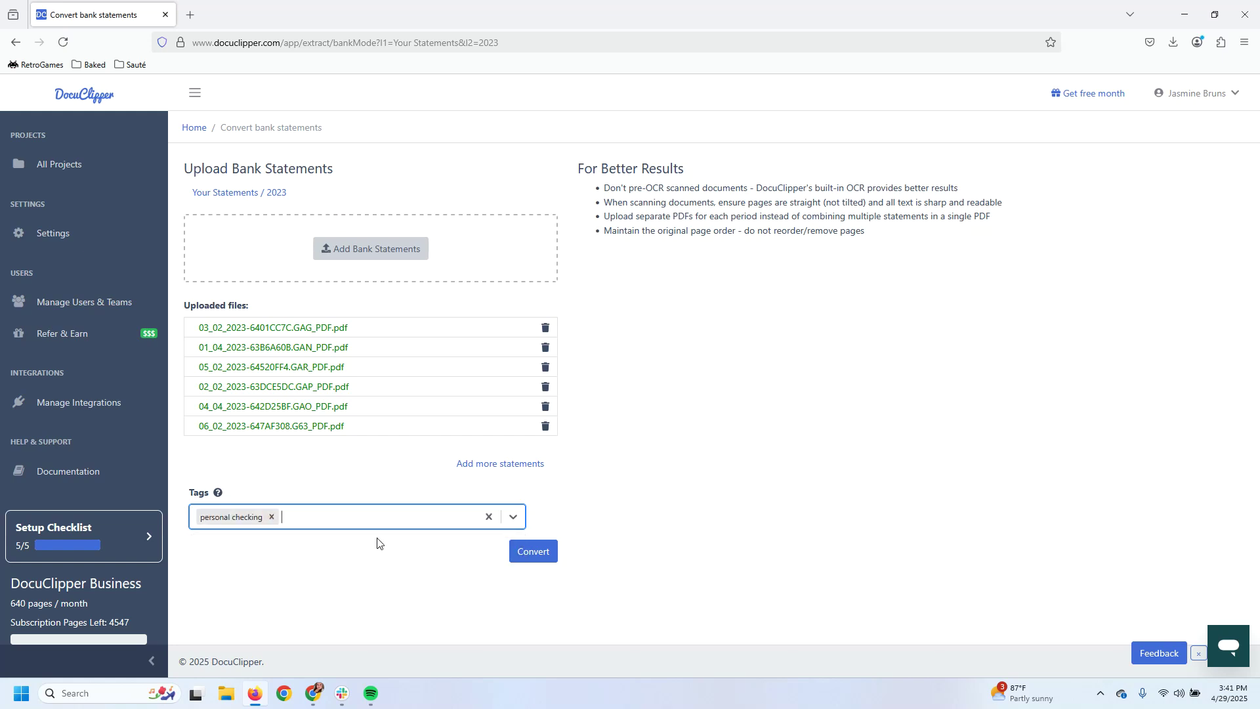
click(553, 552)
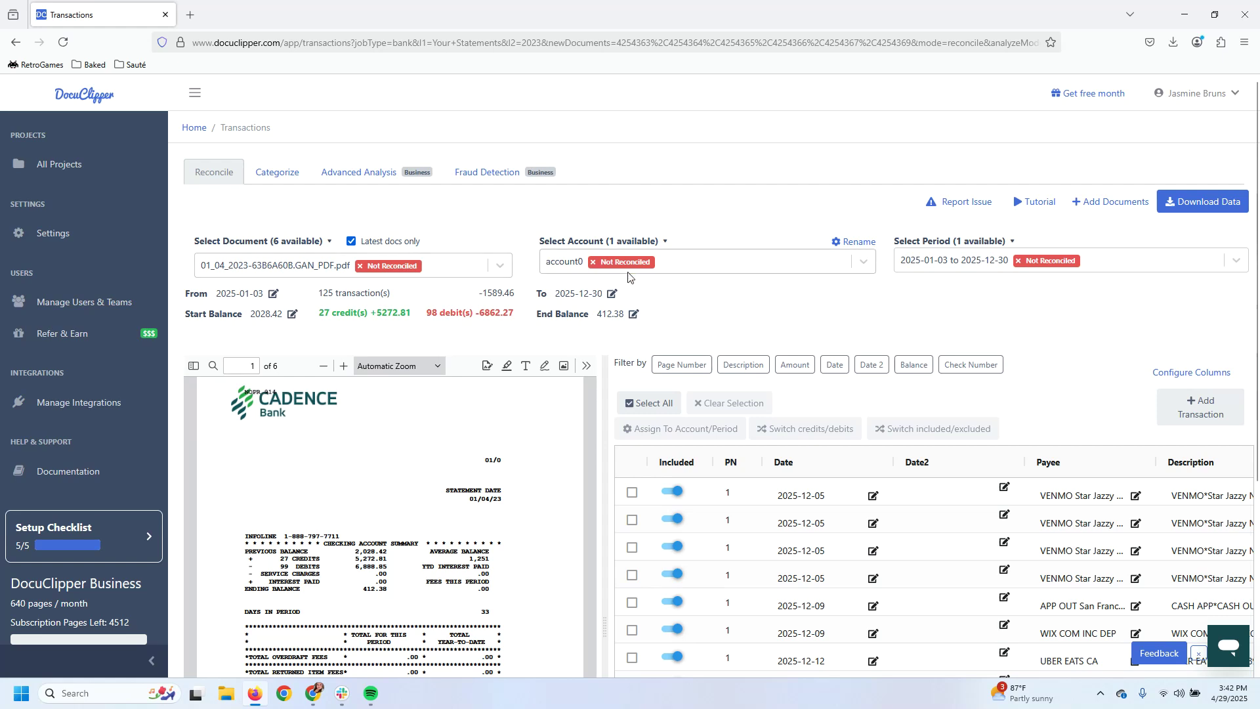
Check the reconciliation status of the February and March statements, then reopen 01_04_2023-63B6A60B.GAN_PDF.pdf.
click(501, 264)
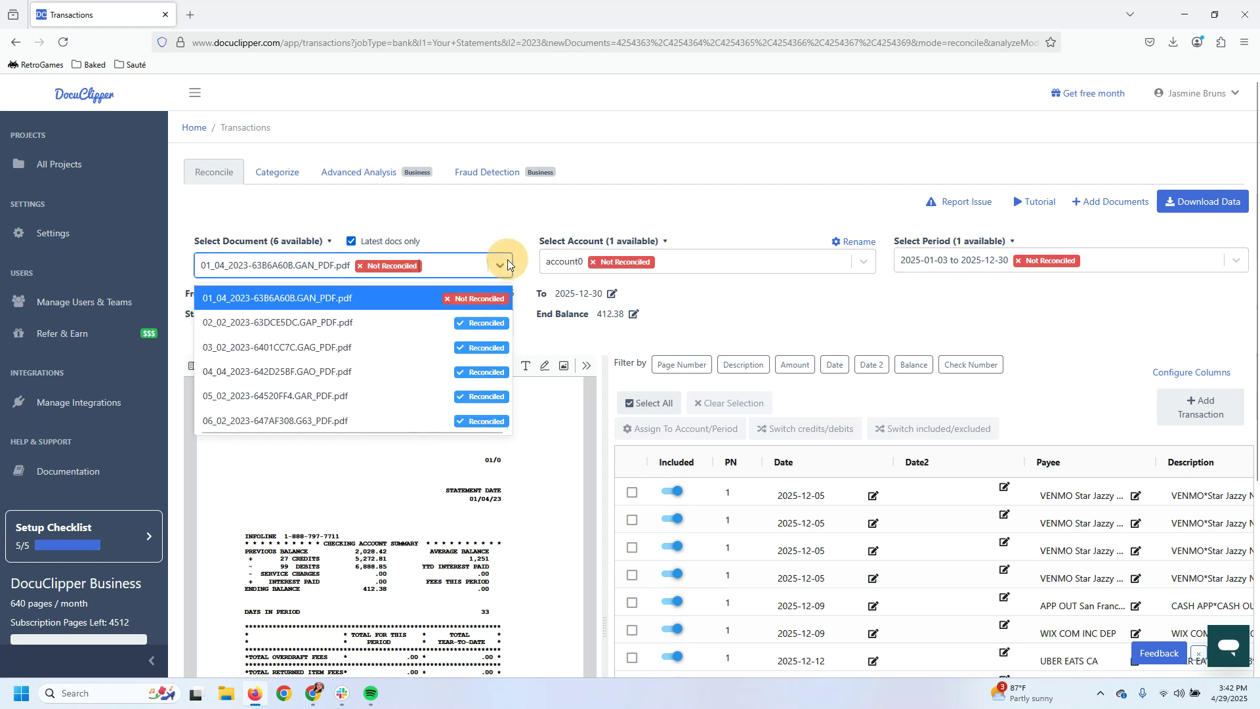
click(392, 322)
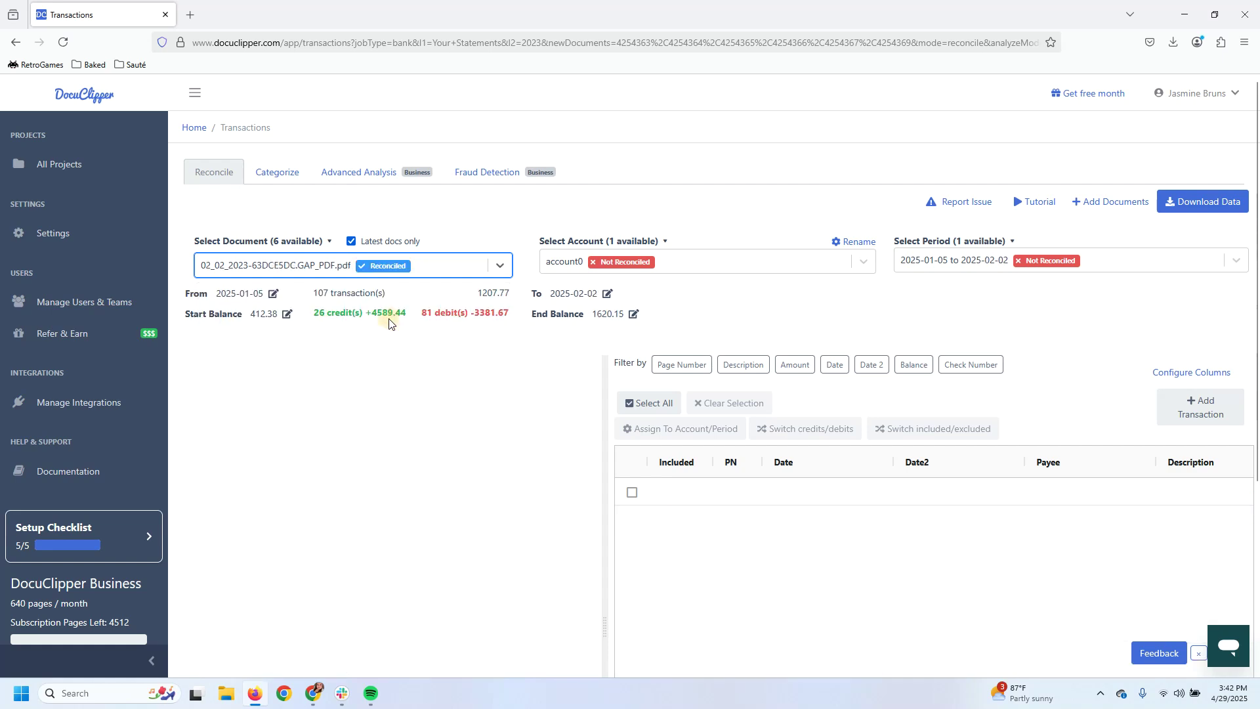
click(498, 264)
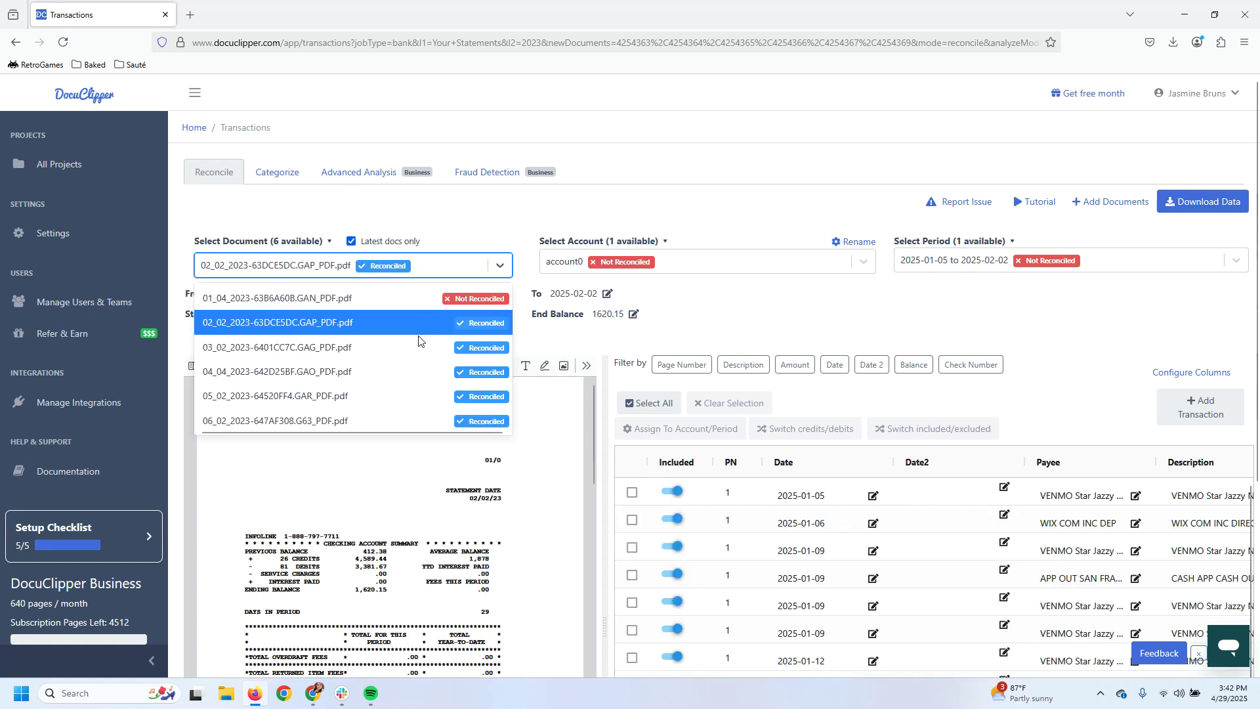
click(419, 342)
click(498, 266)
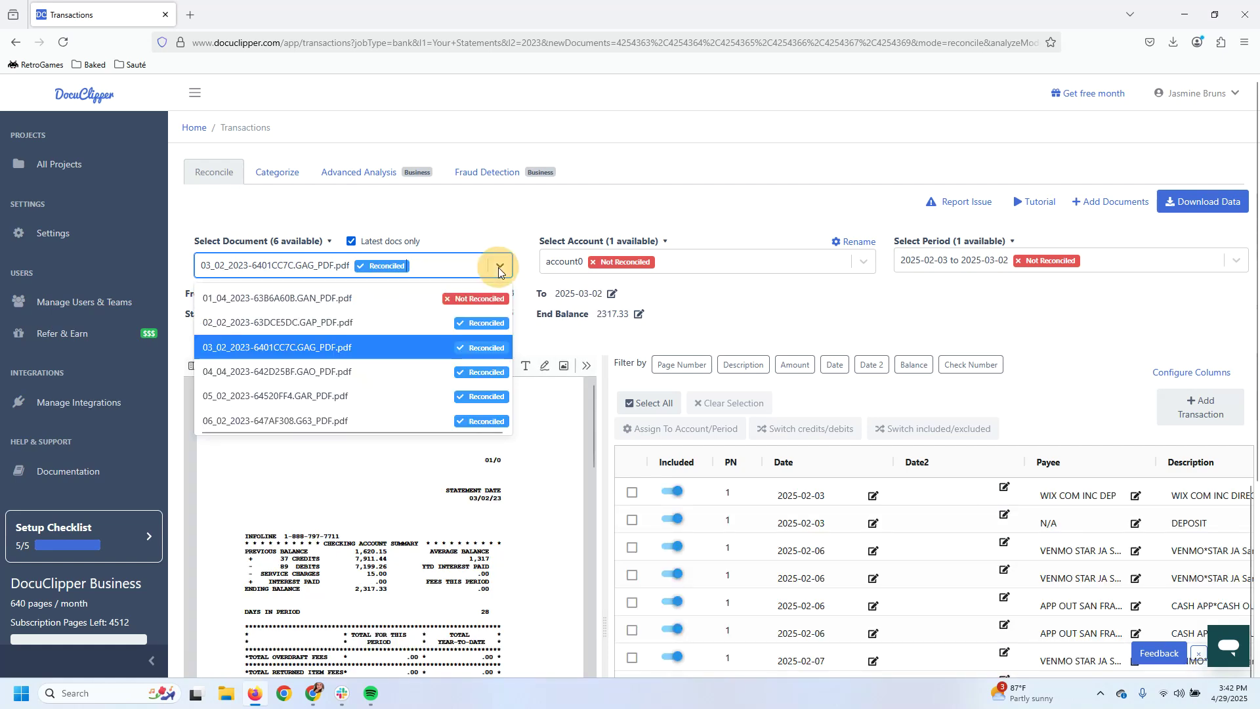
click(410, 298)
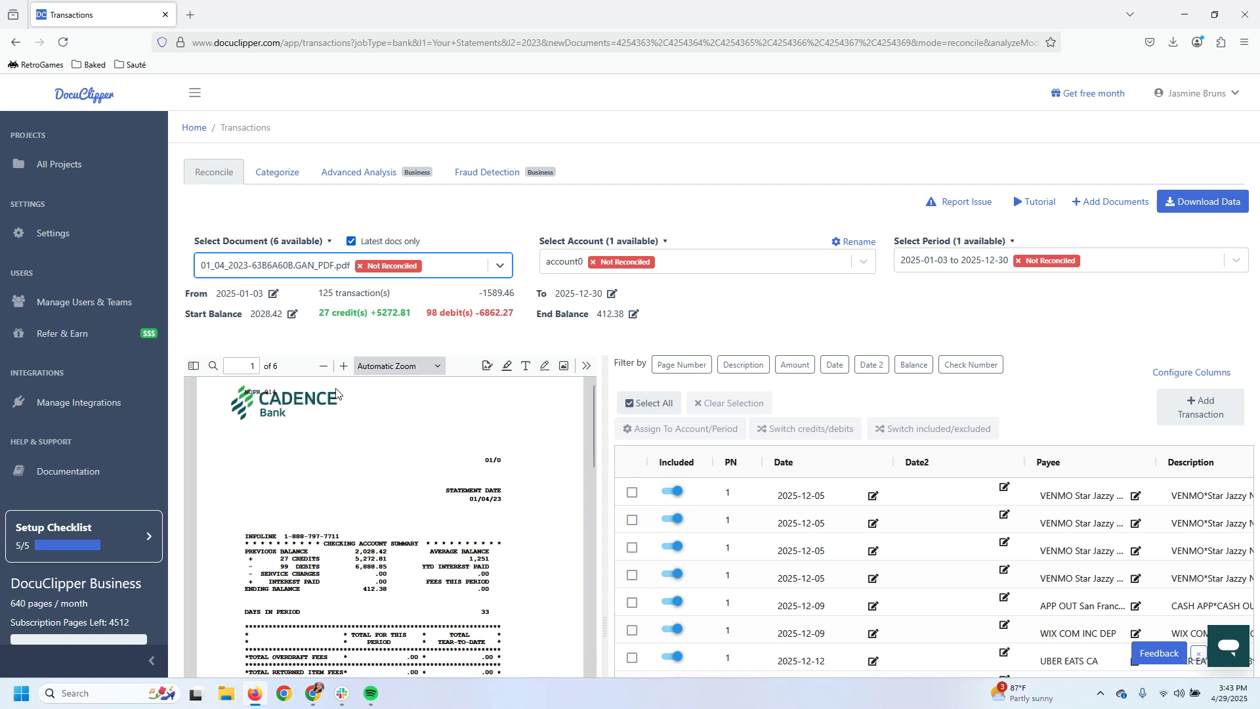
Set the January statement's From date to 2022-12-05, the date of its first listed transaction, and save it.
click(273, 295)
click(305, 283)
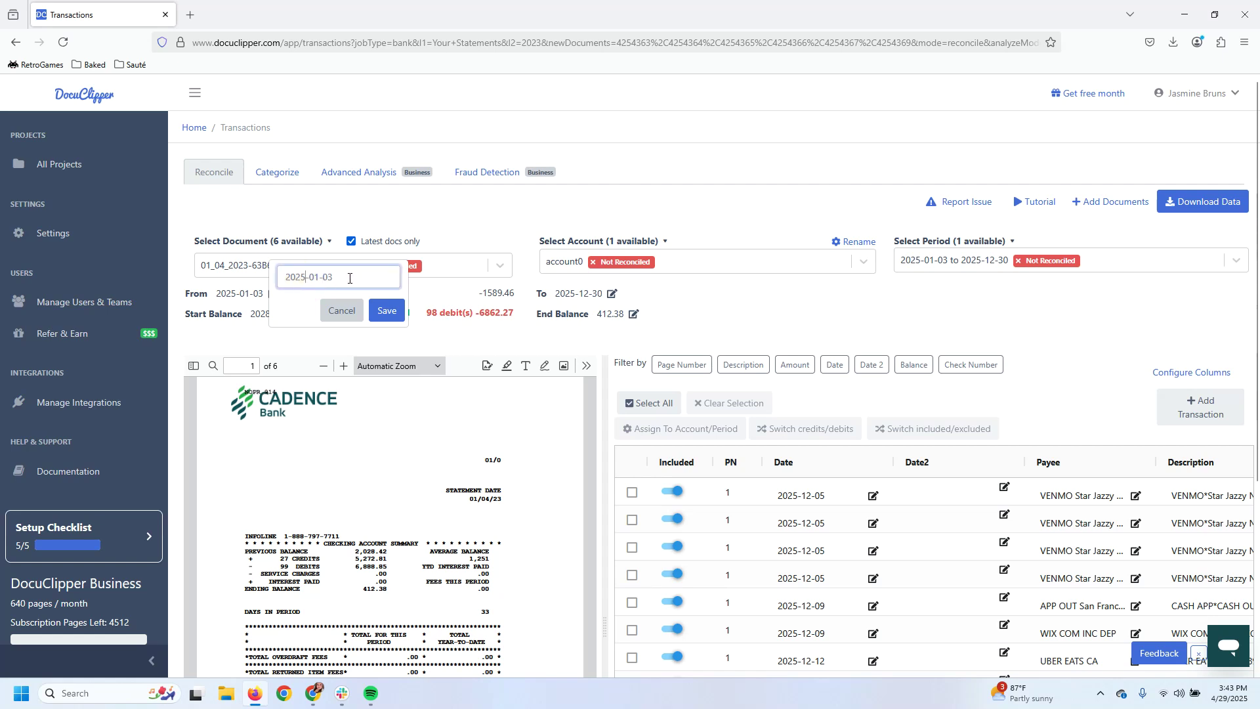
key(BackSpace)
text(2)
scroll(267, 541, down, 4)
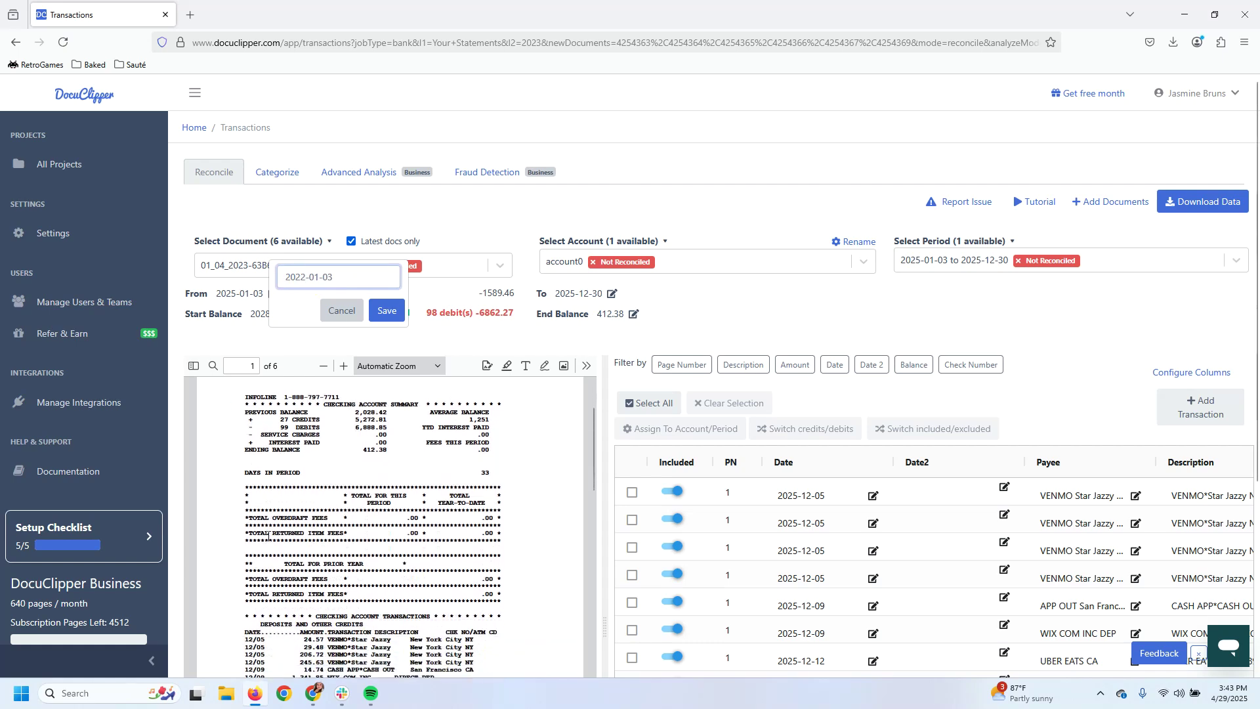
scroll(267, 541, up, 1)
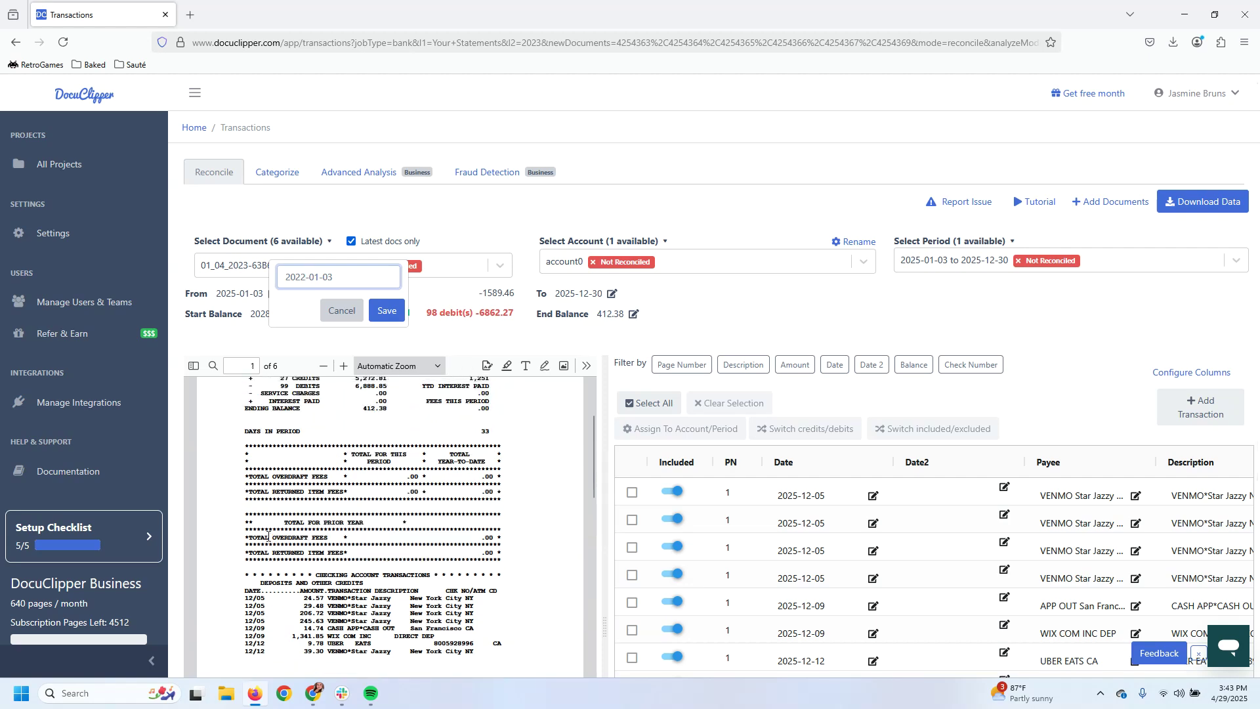
click(319, 276)
key(BackSpace)
text(2)
click(336, 276)
key(BackSpace)
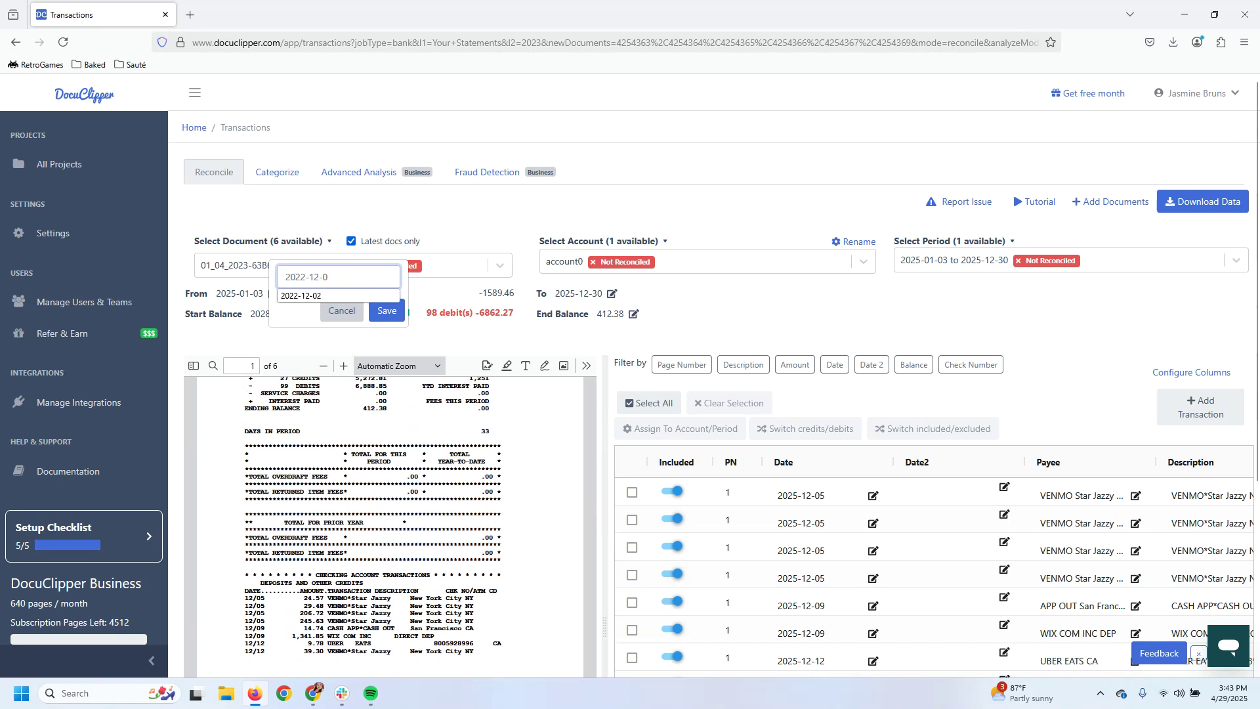
text(5)
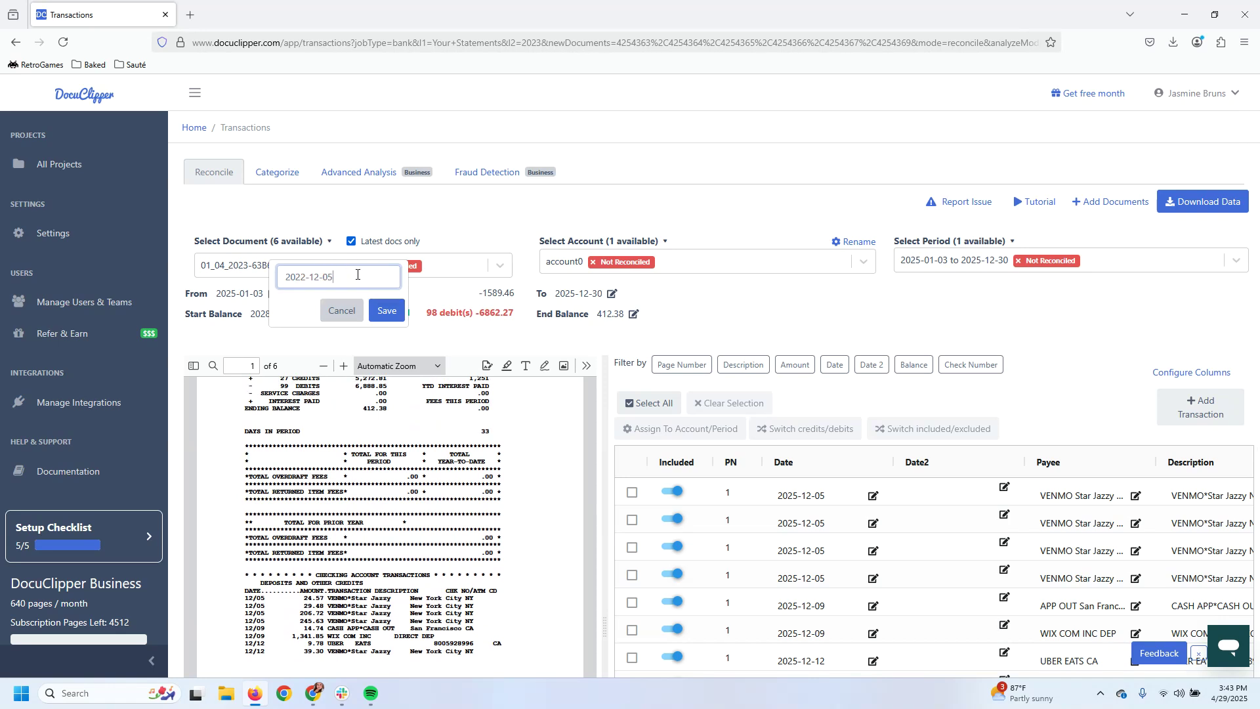
click(388, 311)
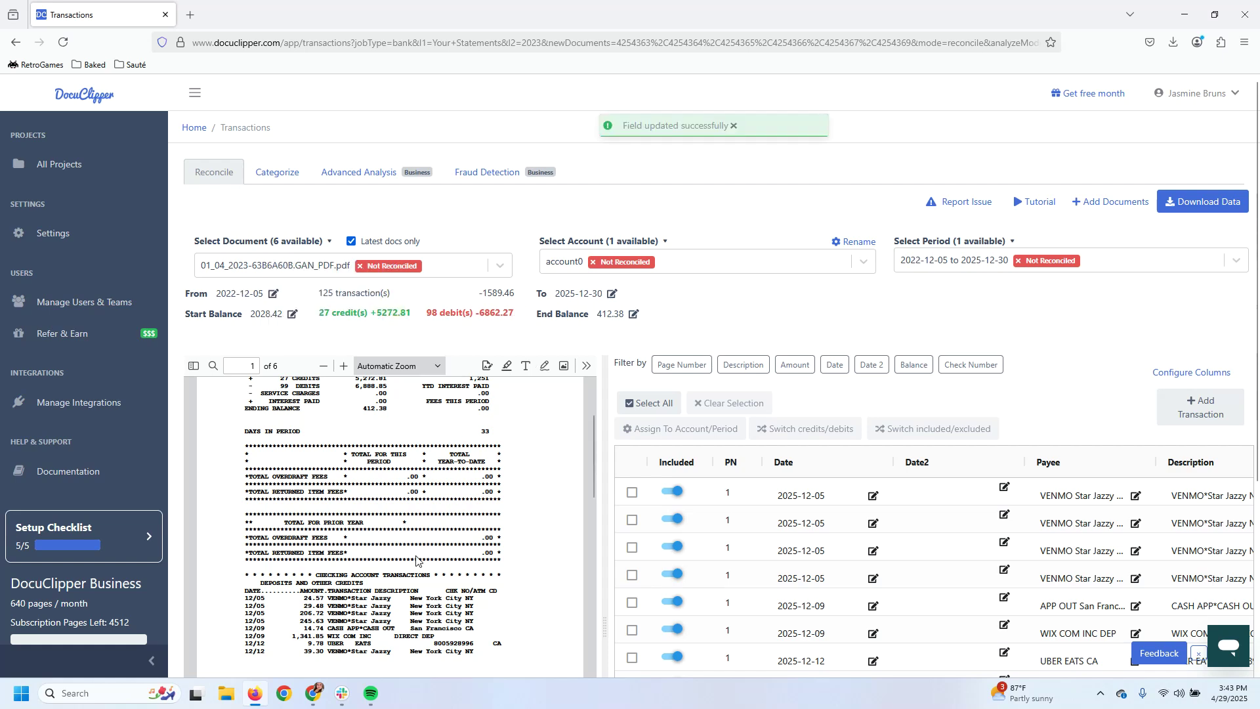
Check the closing pages of the January statement and set its To date to 2023-01-04.
scroll(416, 561, down, 20)
scroll(416, 561, down, 8)
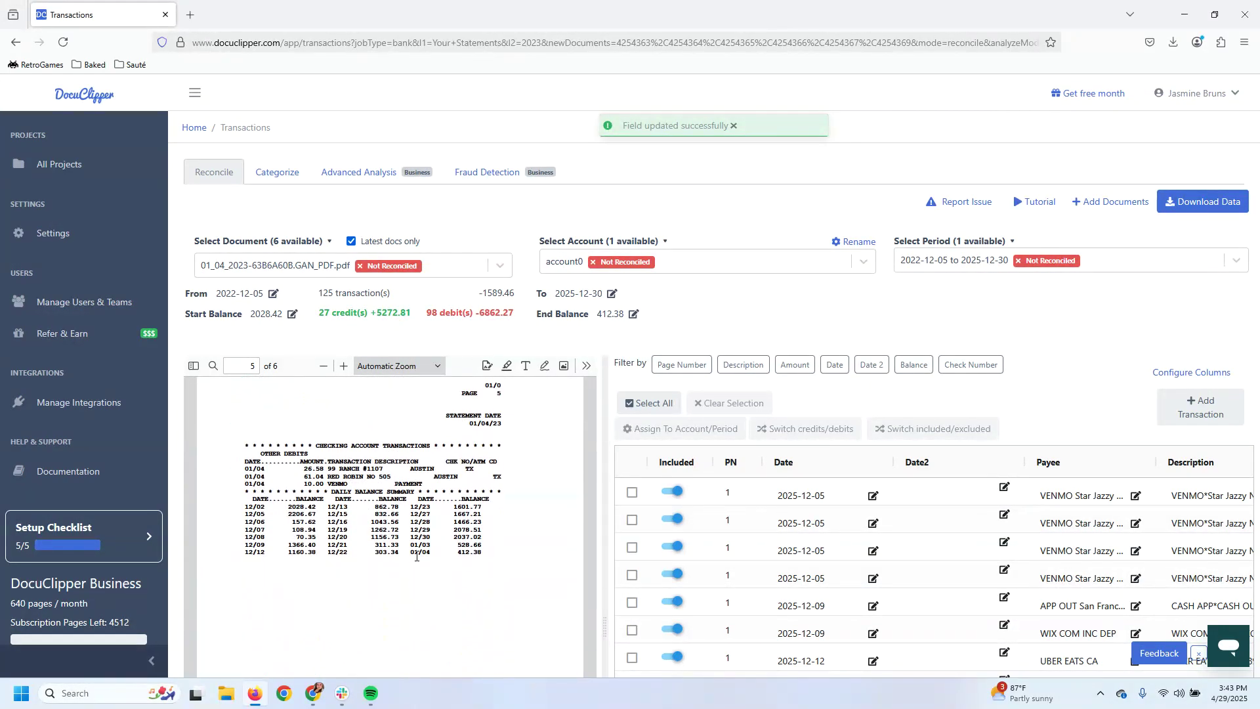
scroll(415, 559, up, 12)
scroll(416, 558, up, 12)
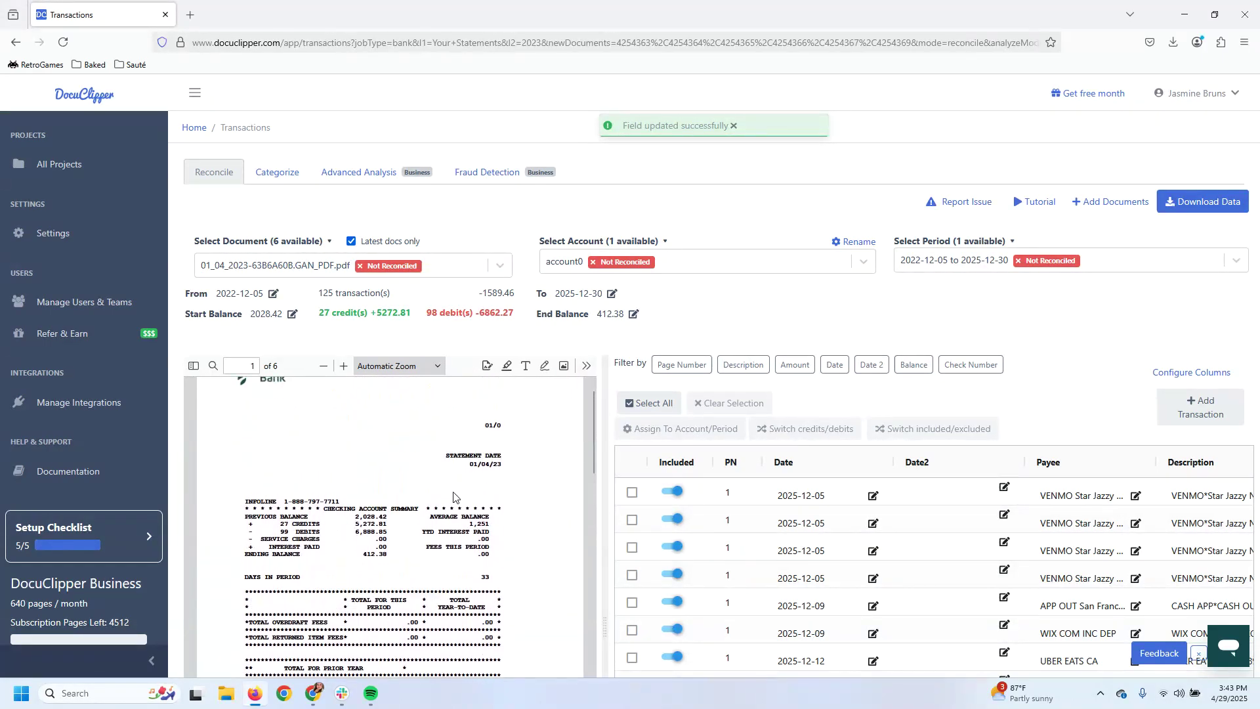
click(613, 294)
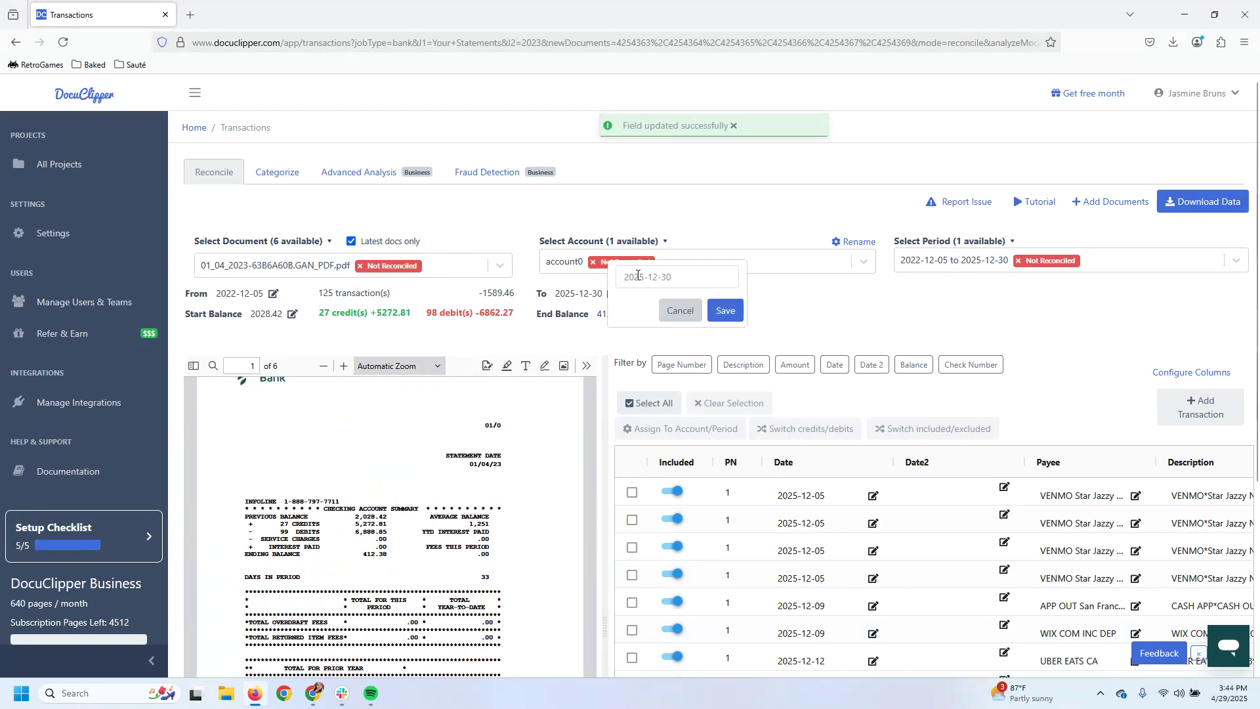
click(645, 276)
key(BackSpace)
text(3)
drag(678, 276, 640, 276)
text(3-01)
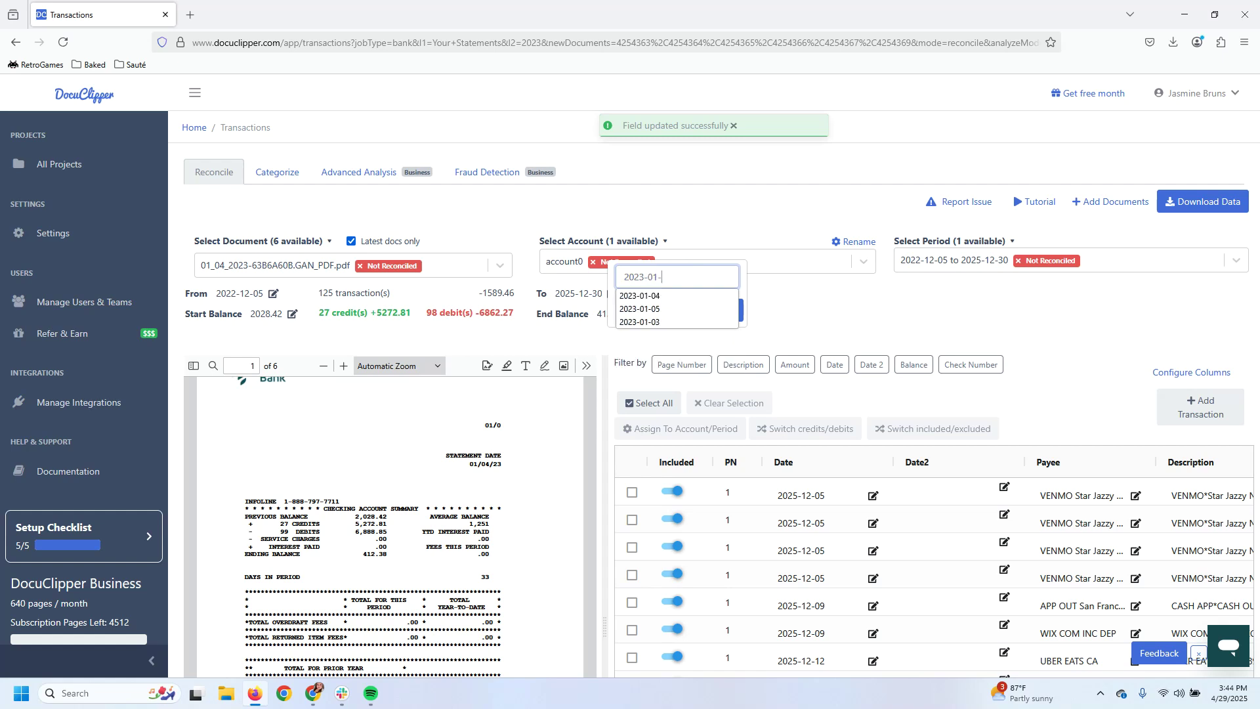
click(727, 314)
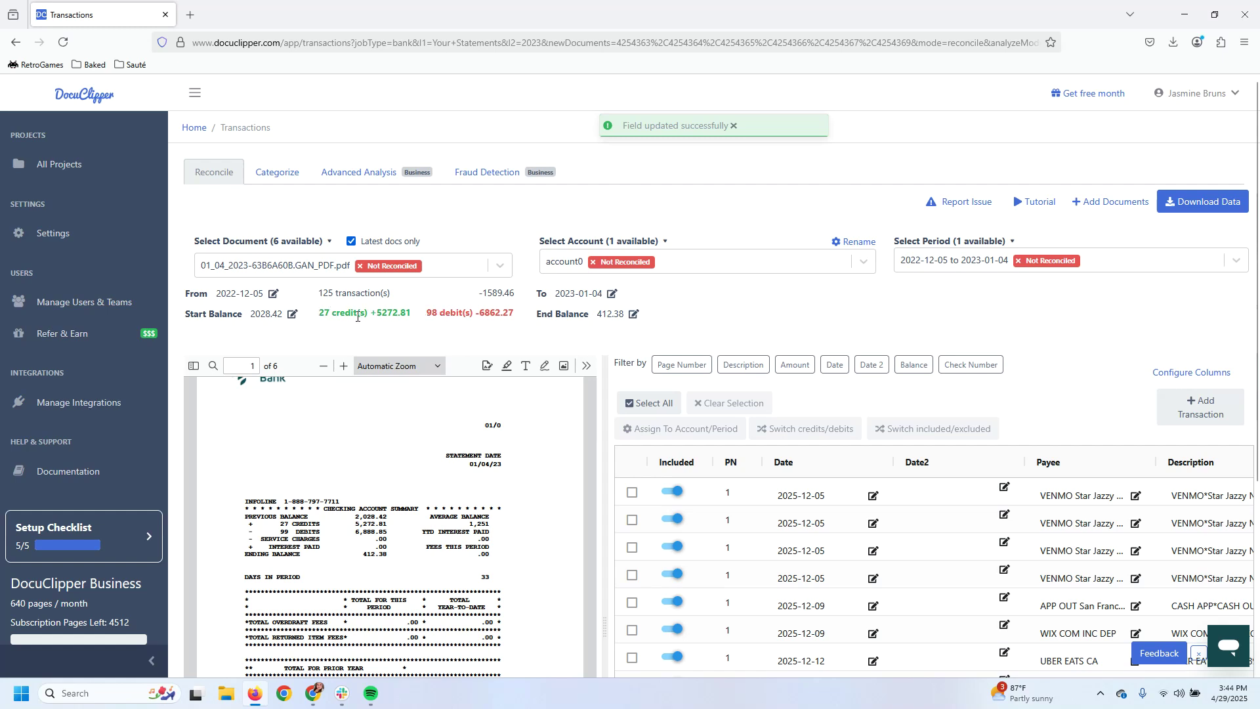
Enlarge the January statement preview and compare its checking account summary with the extracted transaction list.
click(343, 366)
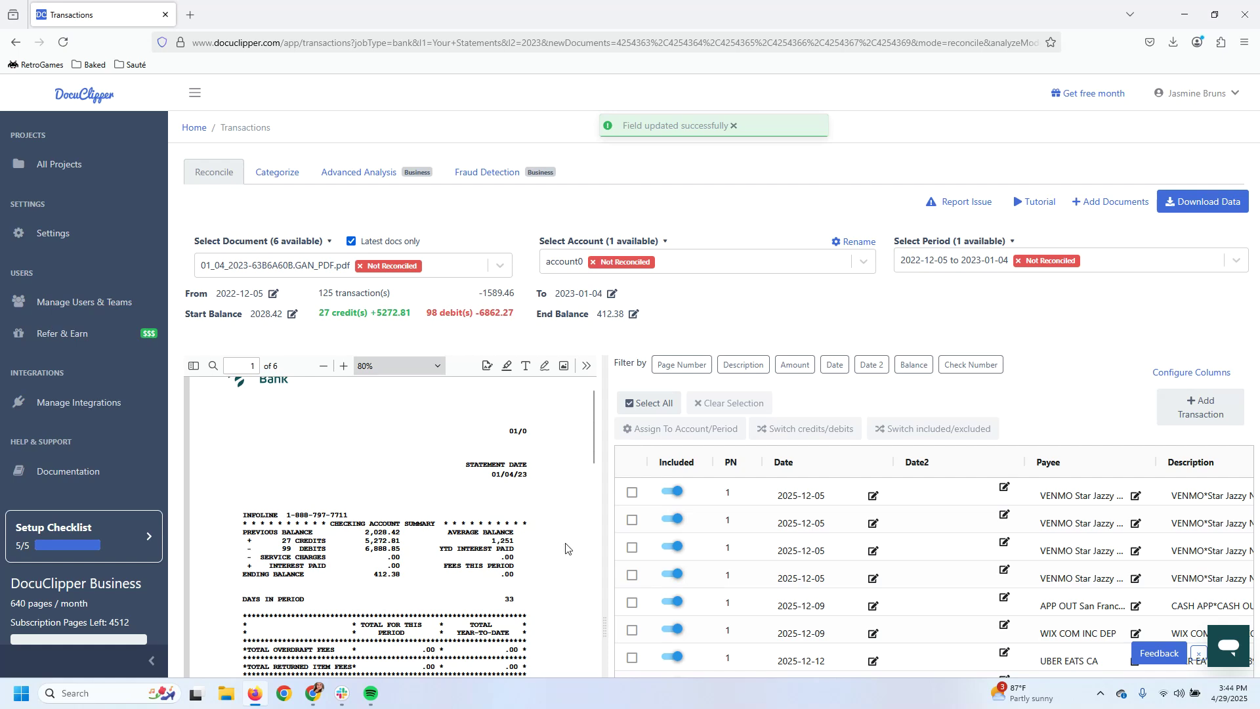
scroll(792, 564, down, 4)
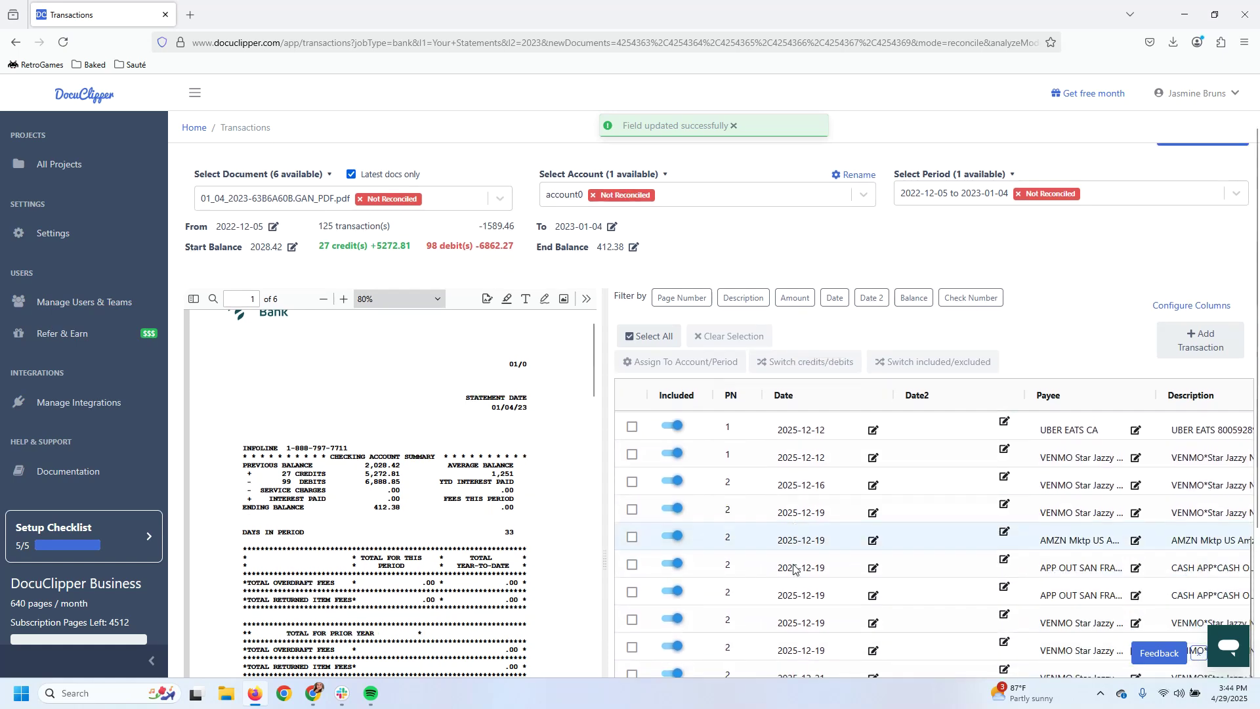
scroll(793, 568, down, 3)
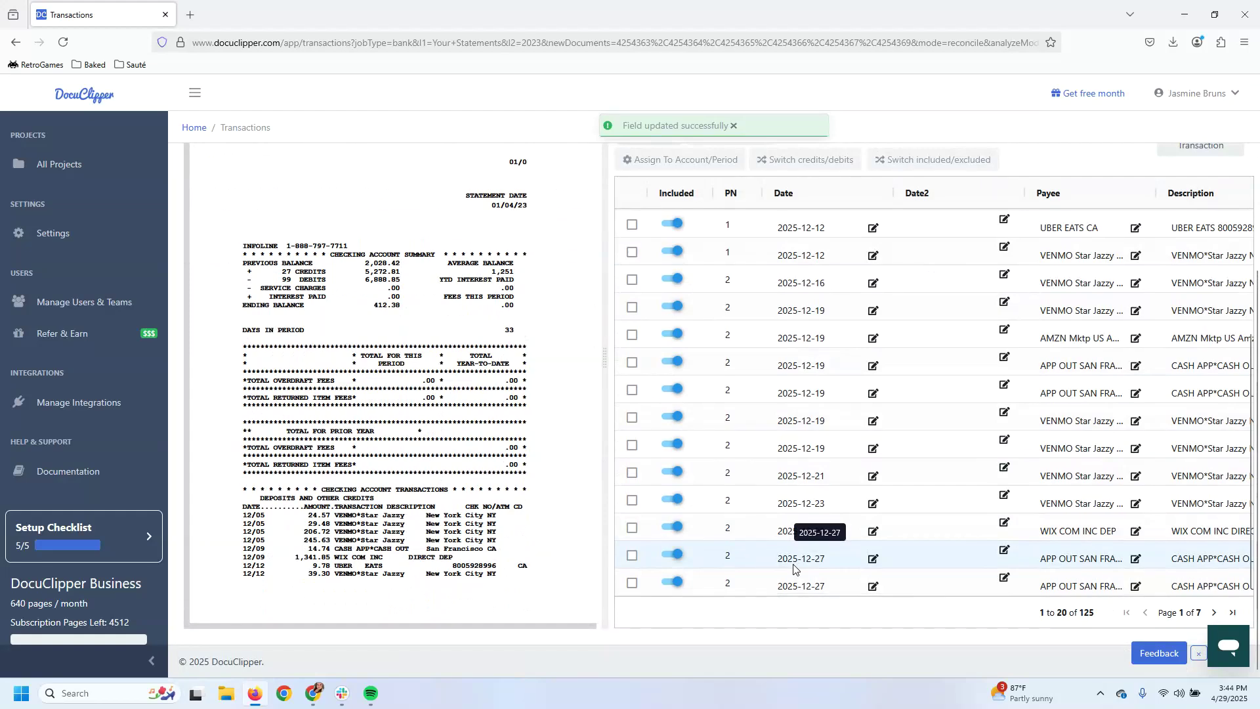
scroll(820, 459, up, 3)
scroll(820, 466, up, 5)
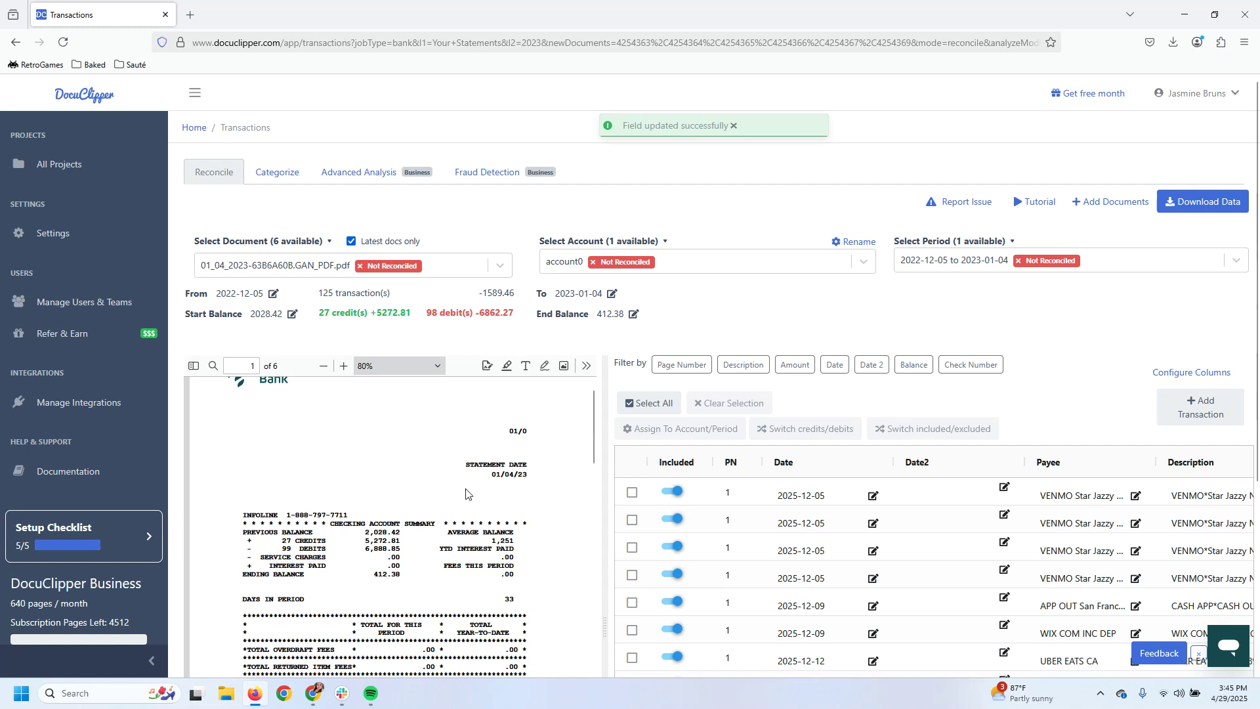
Examine the January statement's pages from the account summary to the last debits for a transaction missing from the extracted data.
scroll(466, 494, down, 1)
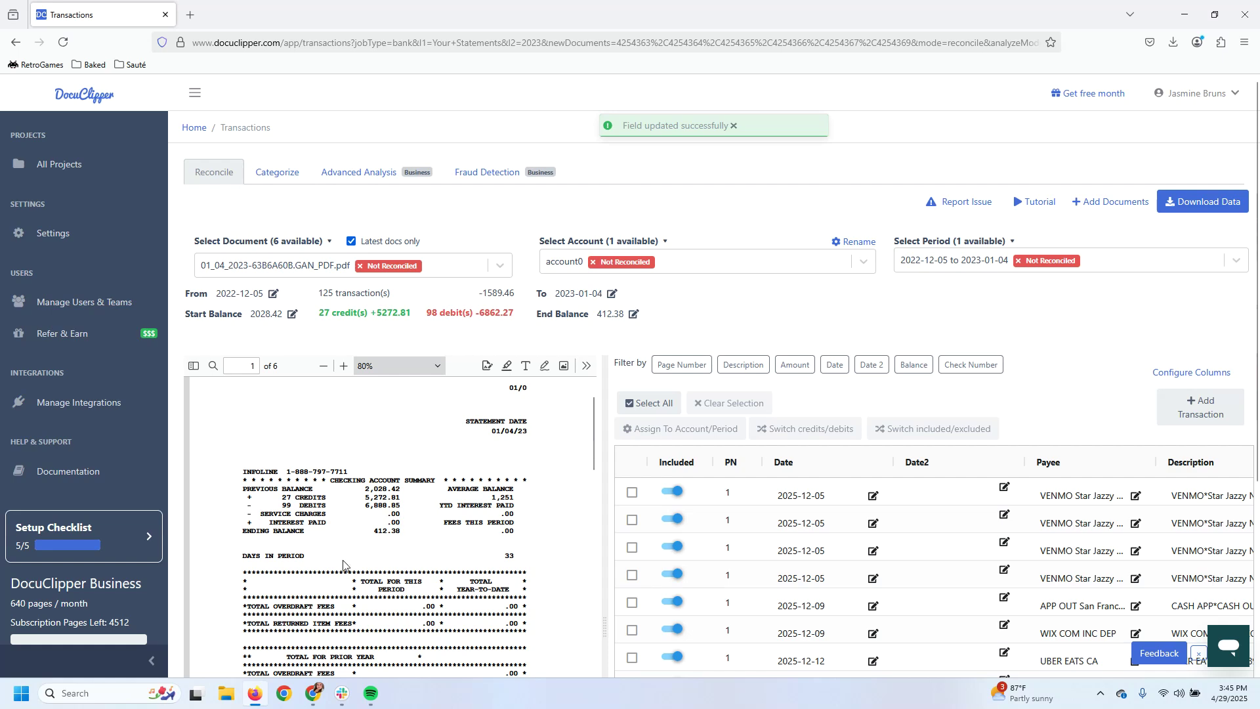
scroll(340, 558, down, 3)
scroll(339, 559, down, 5)
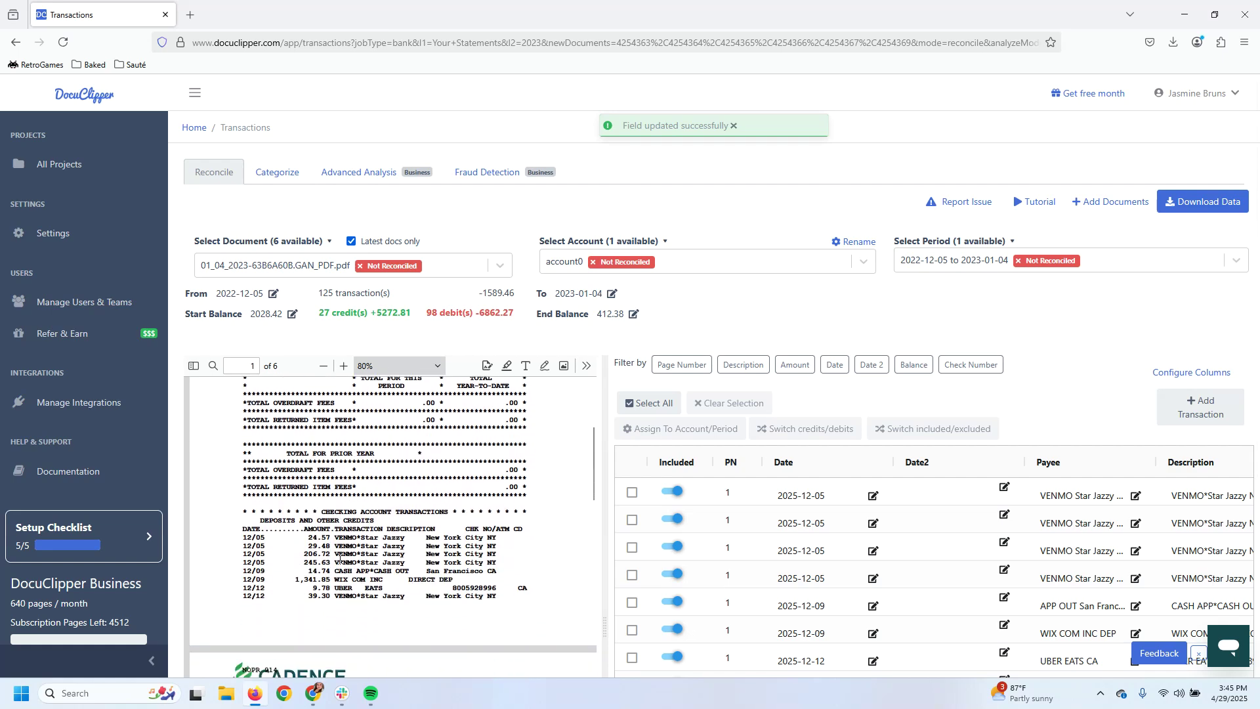
scroll(340, 563, down, 3)
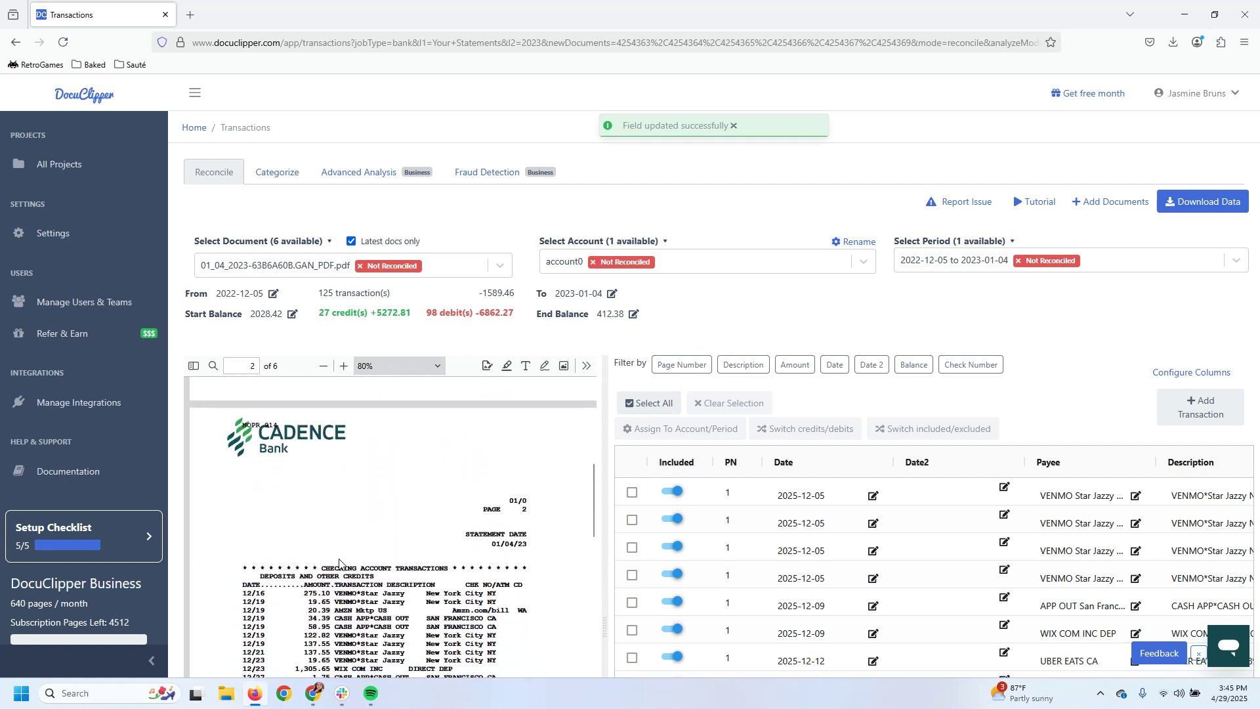
scroll(340, 557, down, 3)
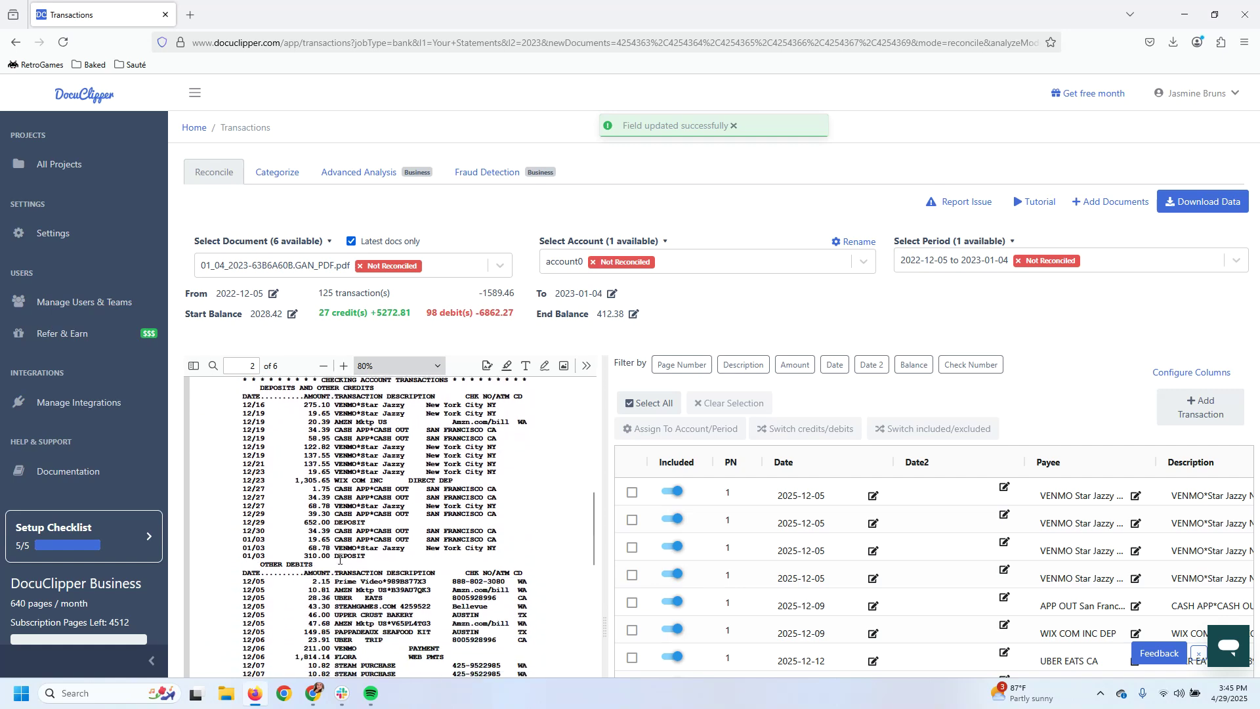
scroll(340, 558, down, 2)
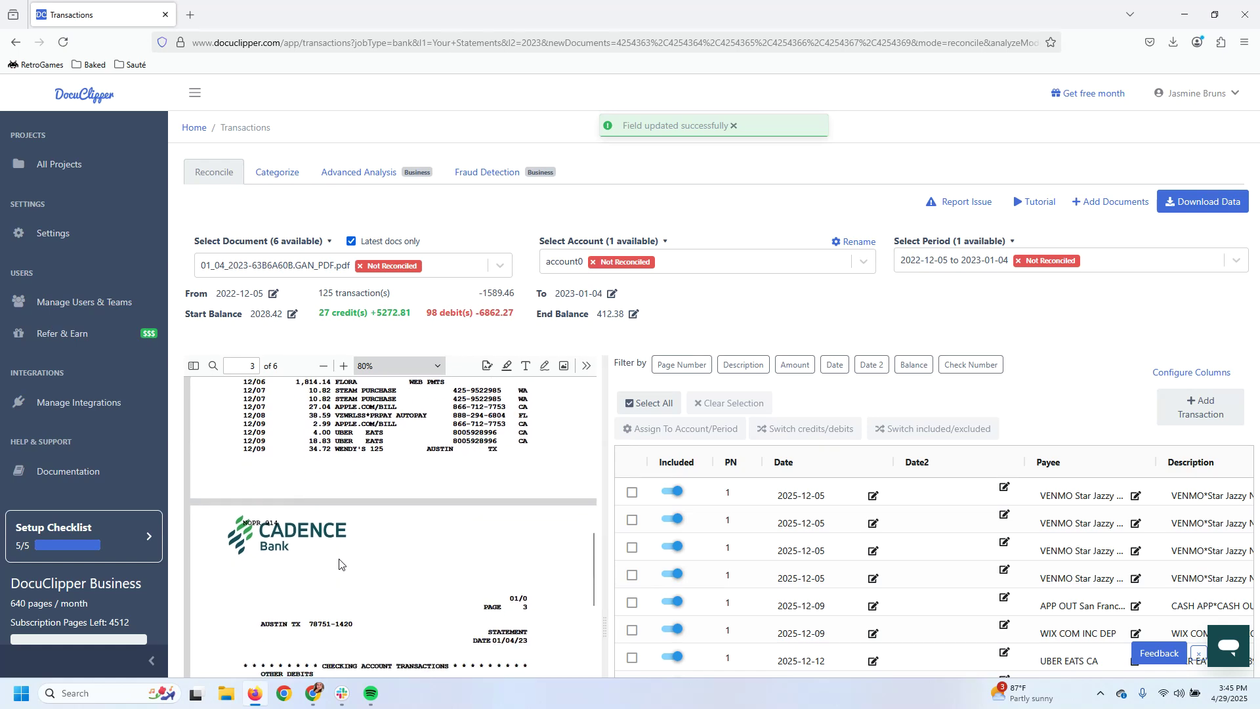
scroll(339, 558, down, 4)
scroll(340, 558, down, 4)
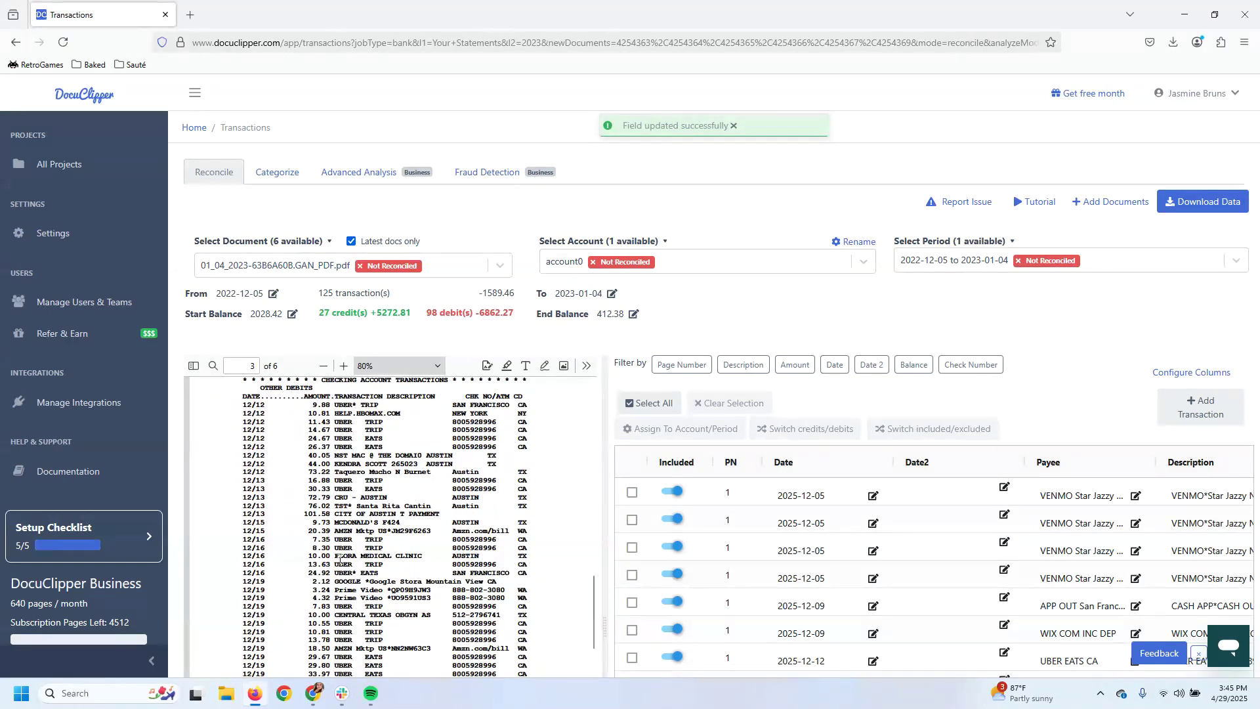
scroll(340, 558, down, 5)
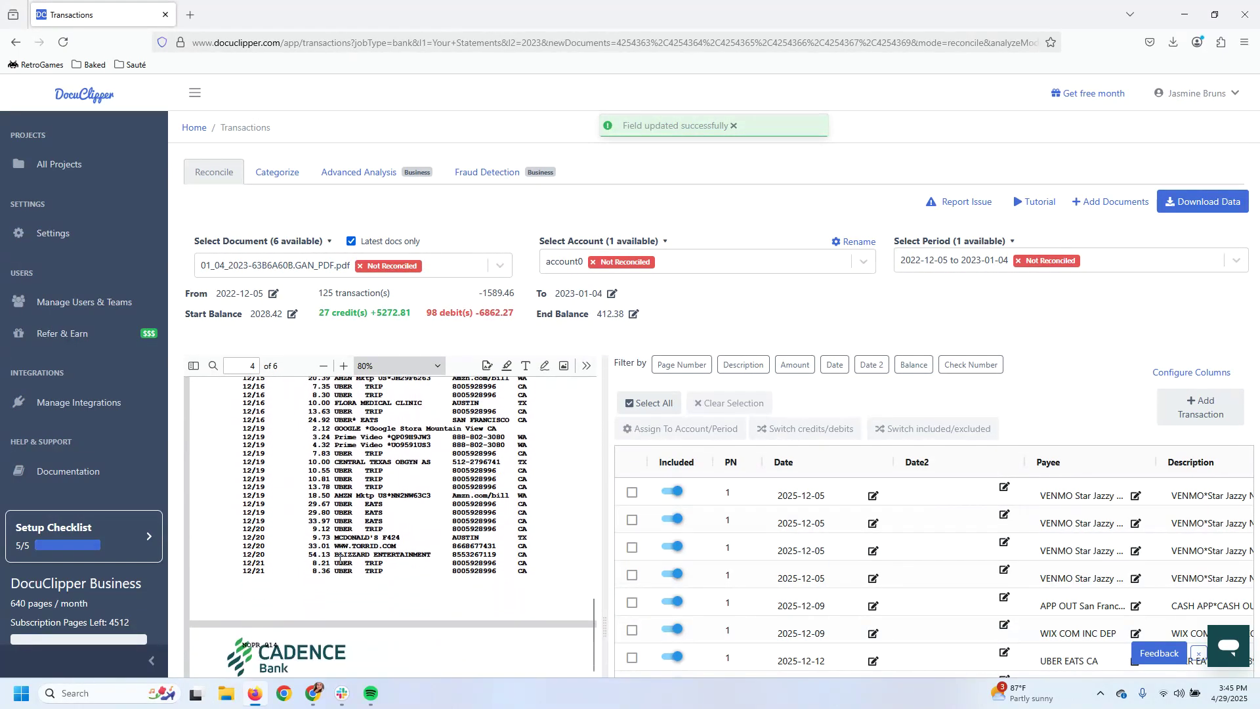
scroll(340, 558, down, 3)
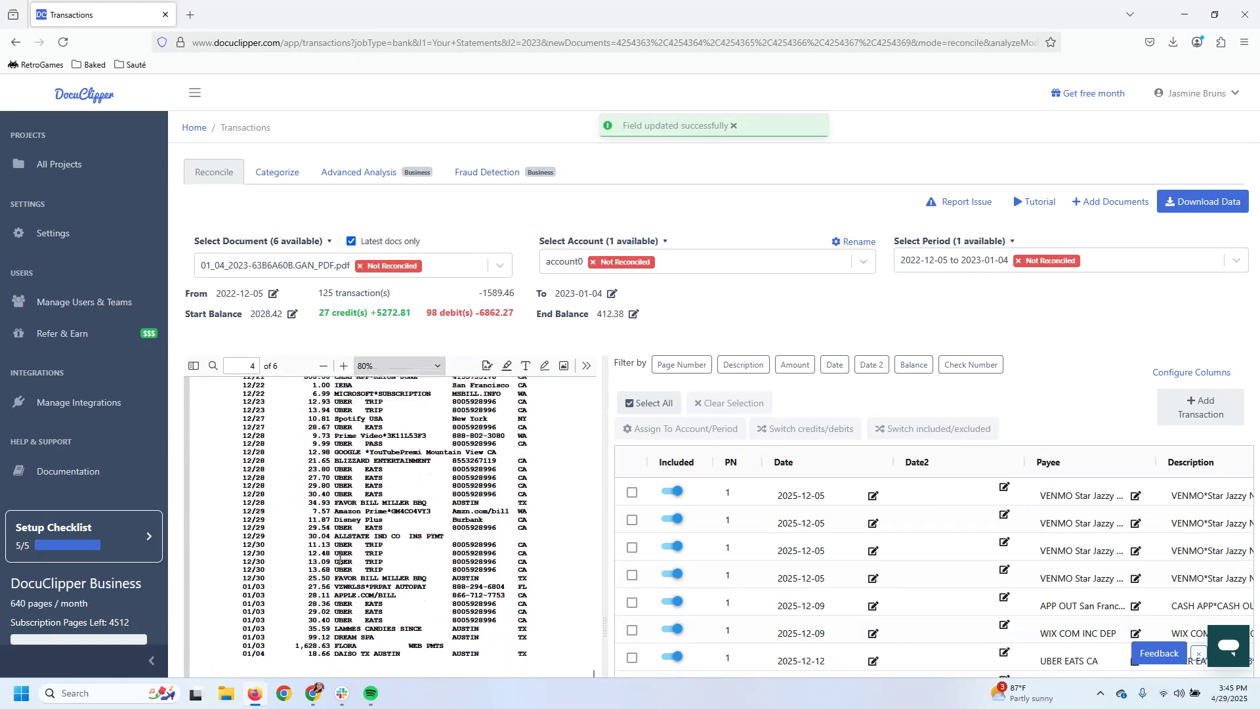
scroll(340, 557, down, 5)
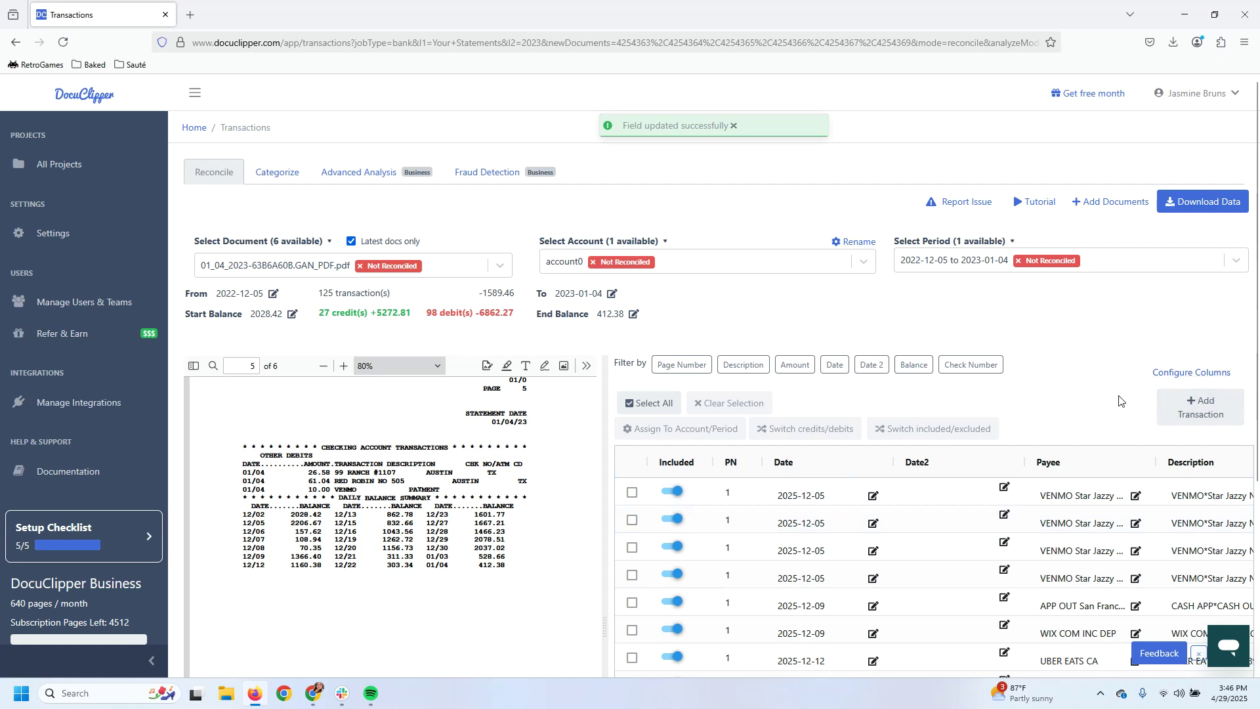
Start a new transaction for account0's 2022-12-05 to 2023-01-04 period and date it 2023-01-04.
click(1204, 415)
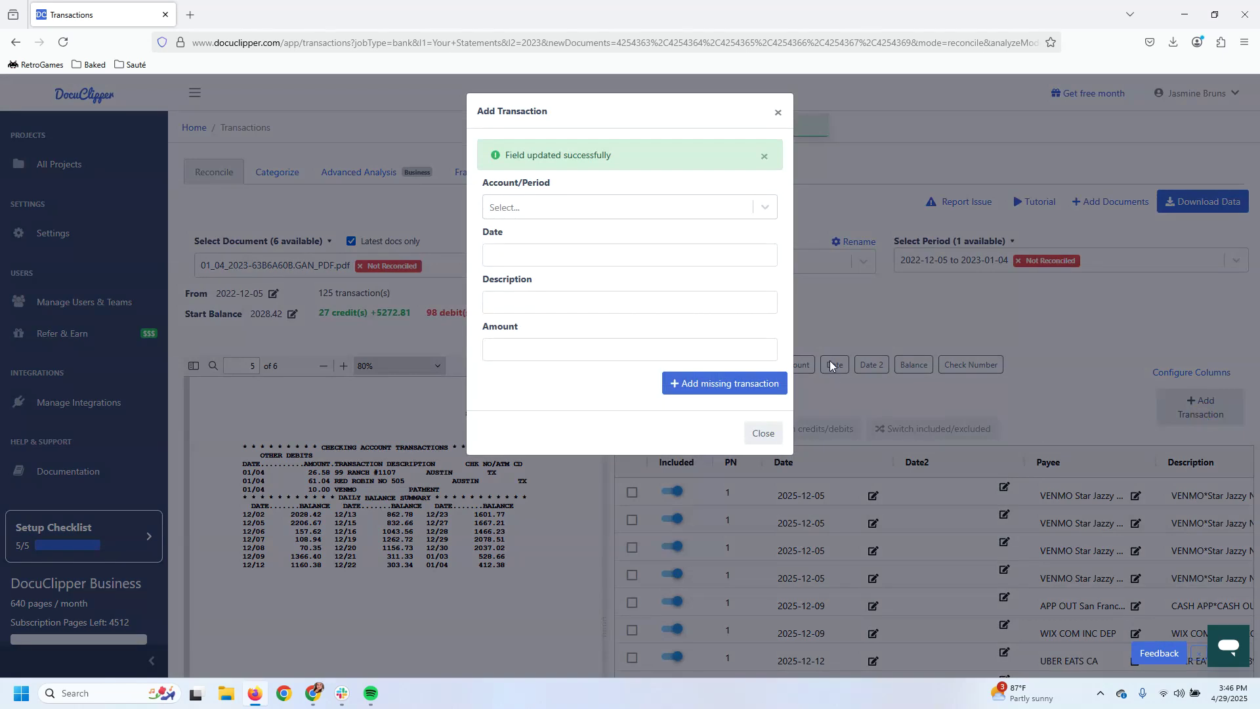
click(533, 207)
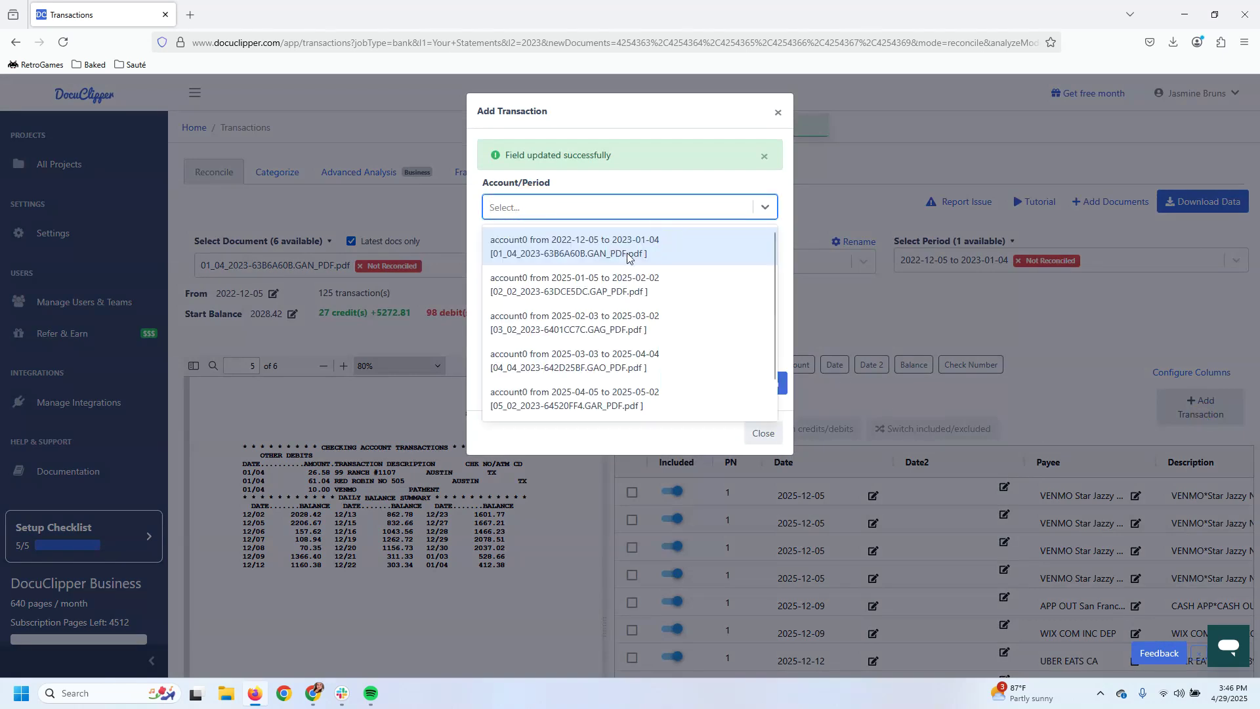
click(588, 244)
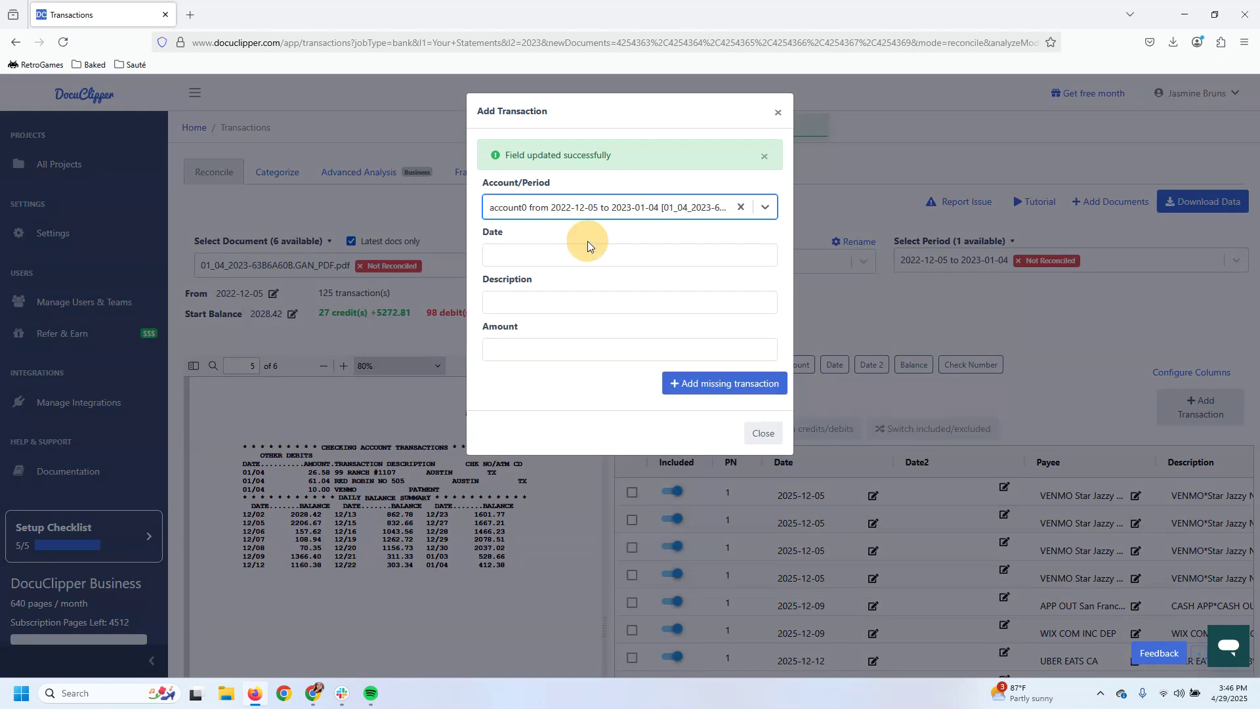
click(521, 258)
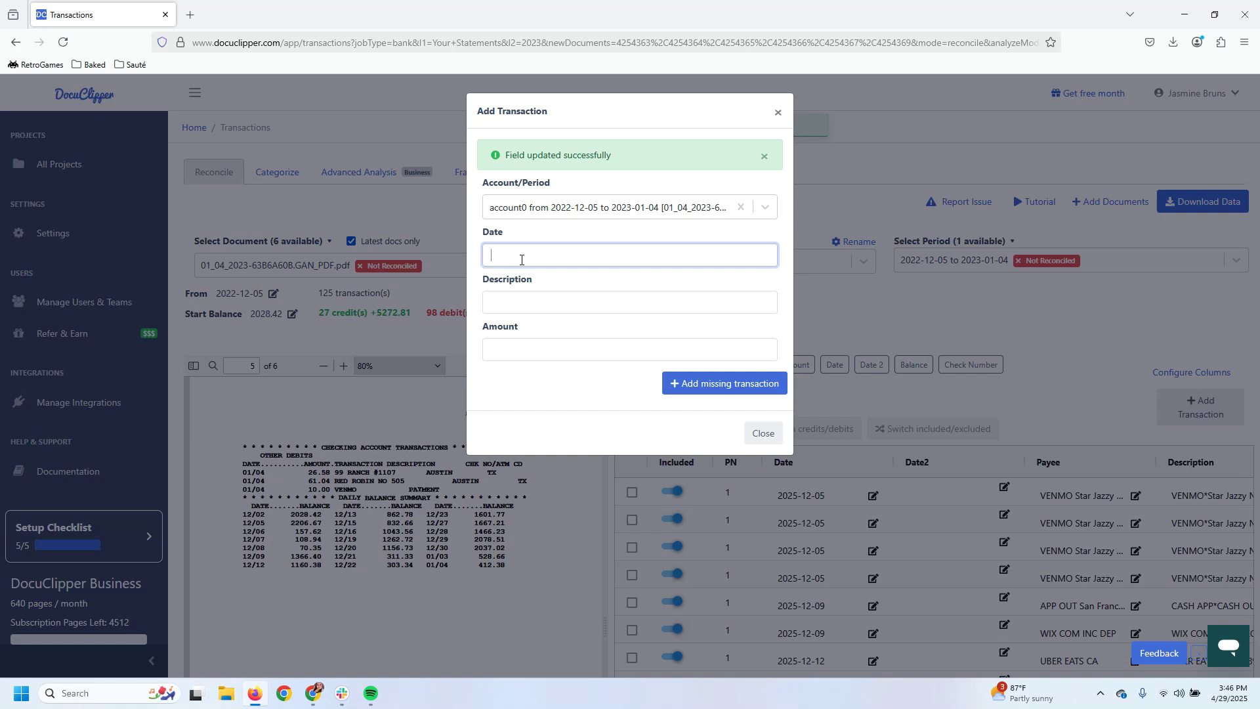
text(2023-01-04)
Describe the missing transaction as "99 Ranch" with an amount of -26.58, add it and close the form.
click(531, 314)
click(534, 301)
text(99 Ranch)
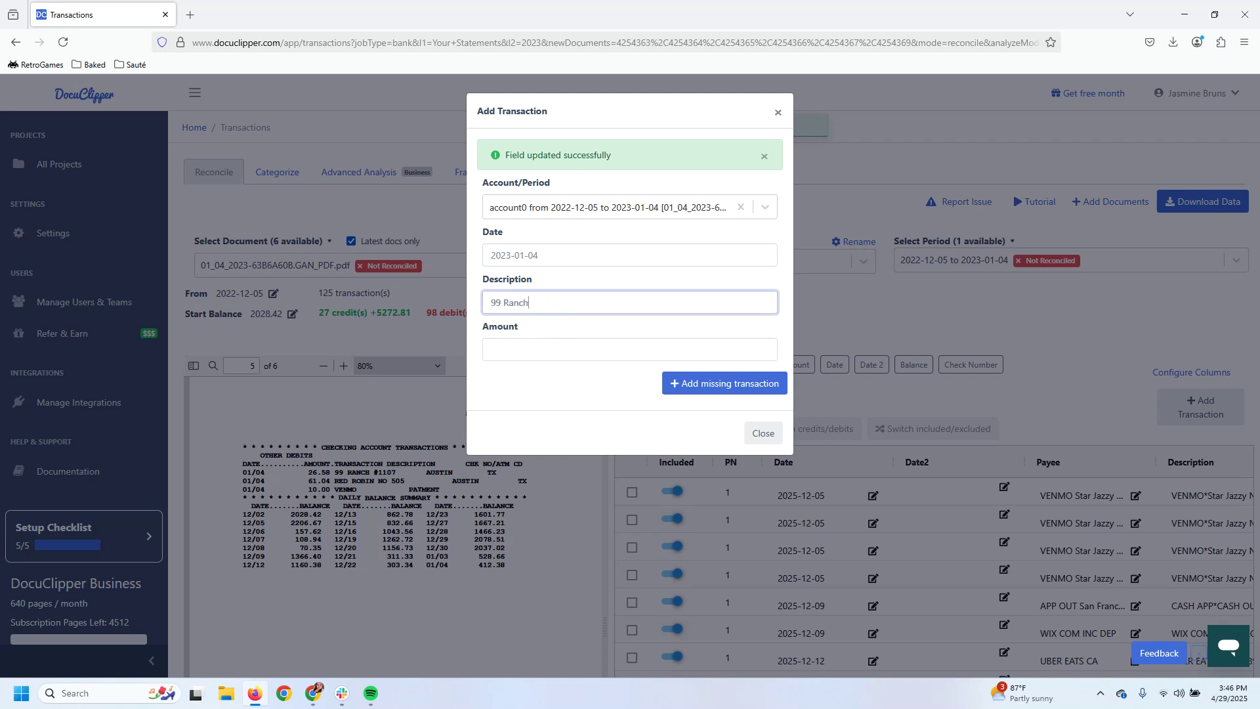
click(527, 347)
text(-)
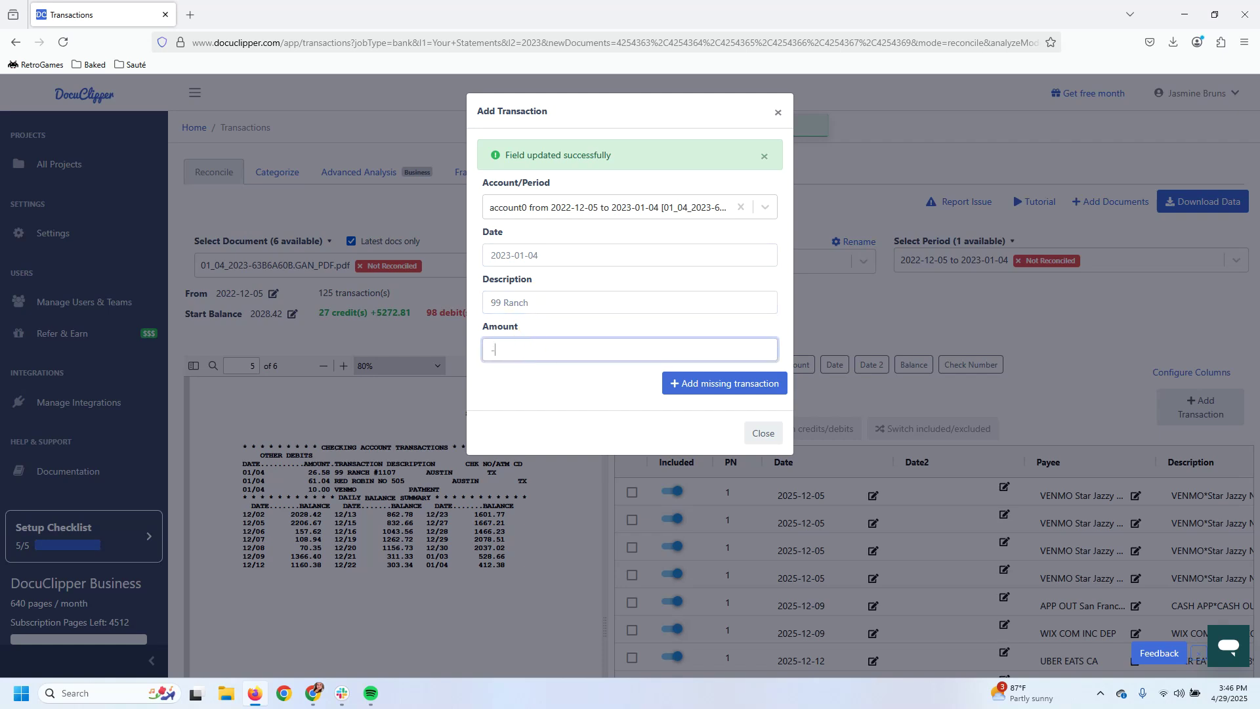
text(26.58)
click(711, 387)
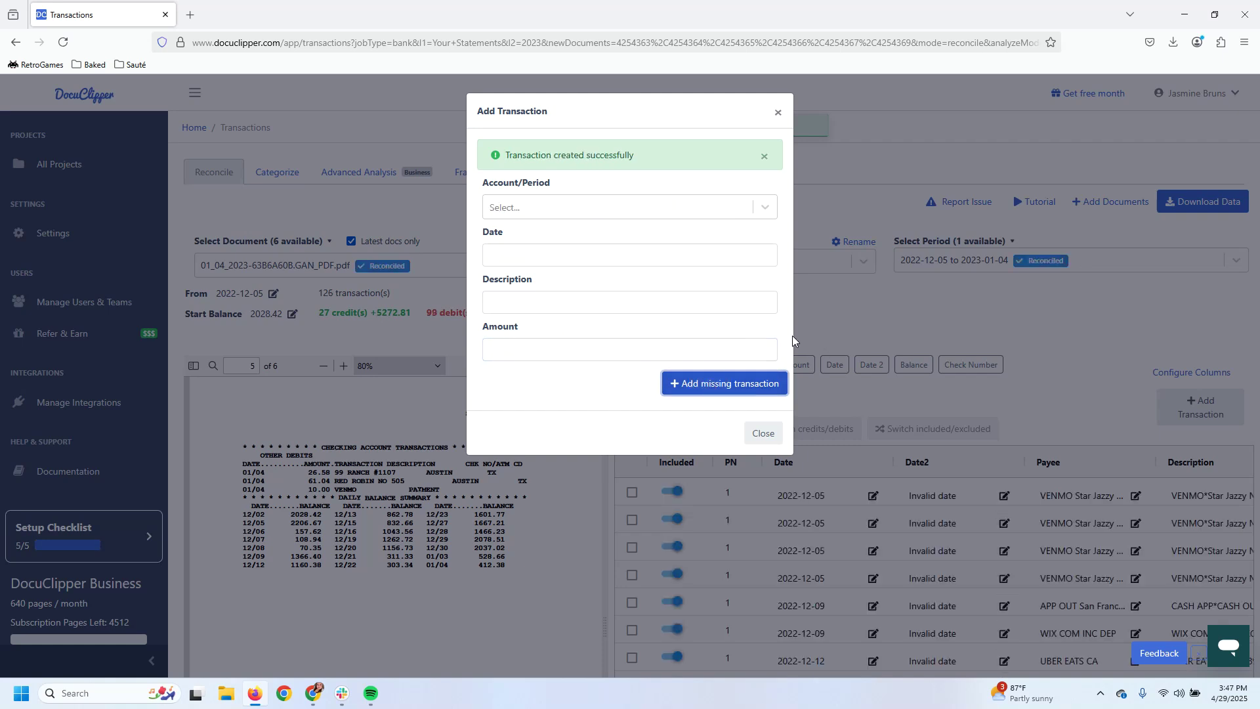
click(778, 113)
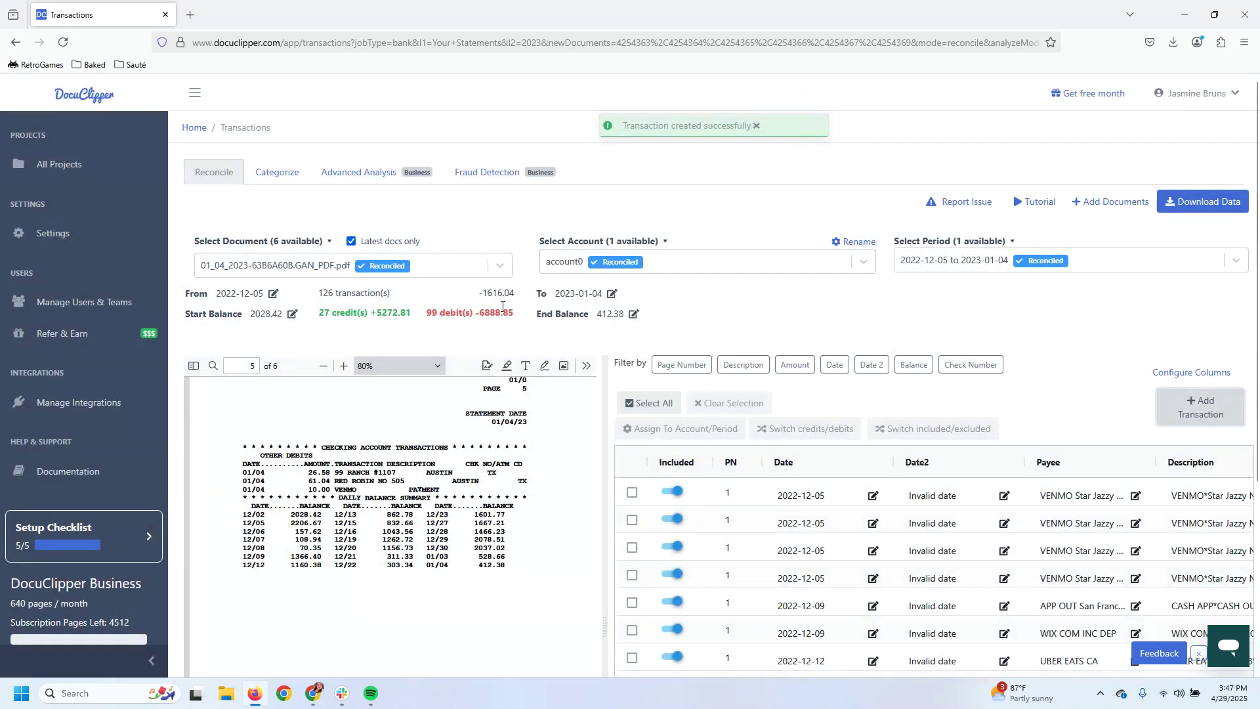
Check the reconciliation status of all the uploaded statements in the document list.
click(501, 270)
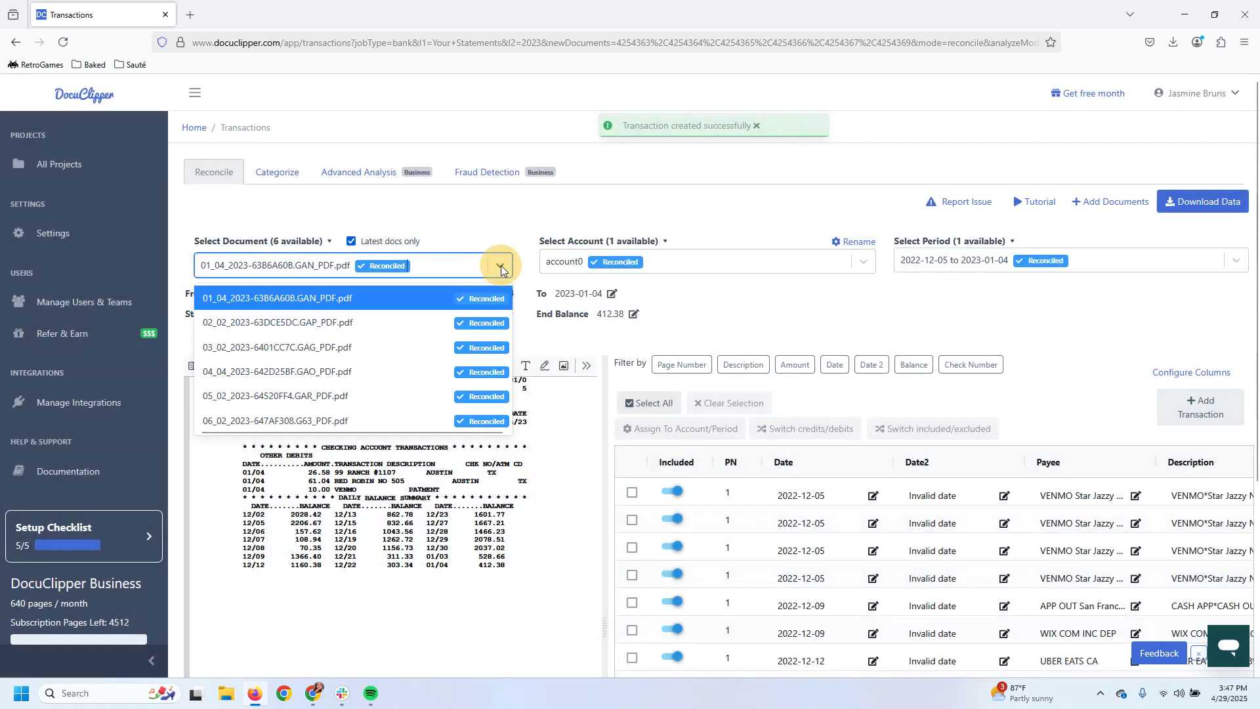